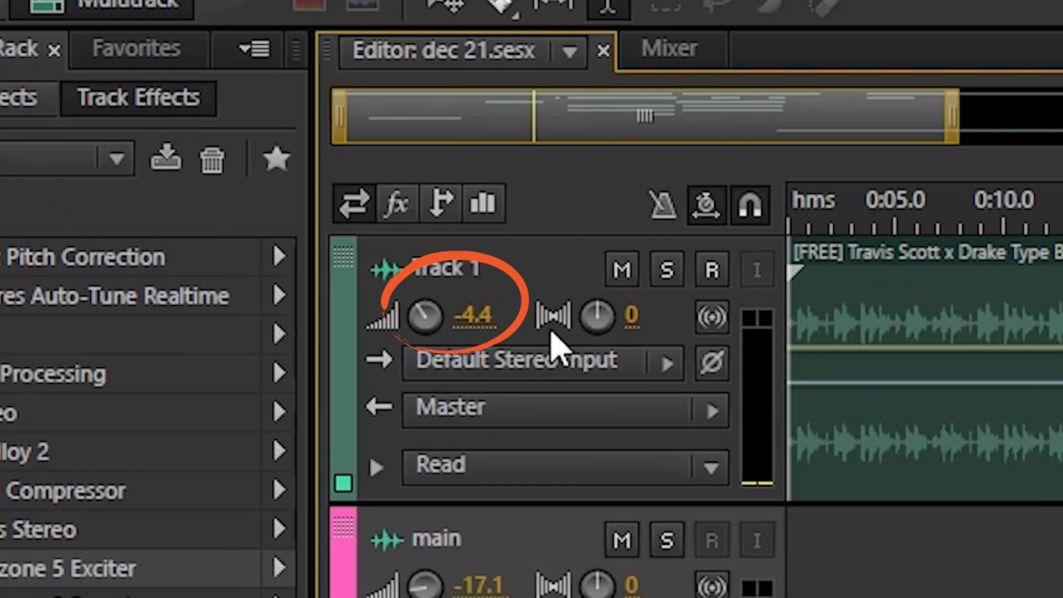
Open the equalizer of the main vocal track from the mixer to inspect its curve.
left_click(935, 365)
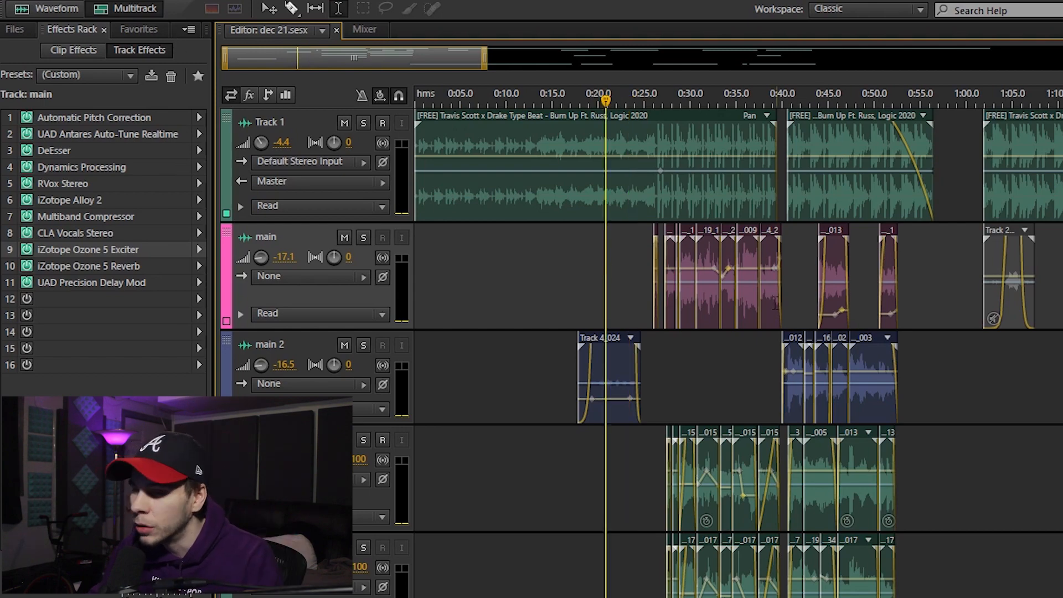
left_click(368, 27)
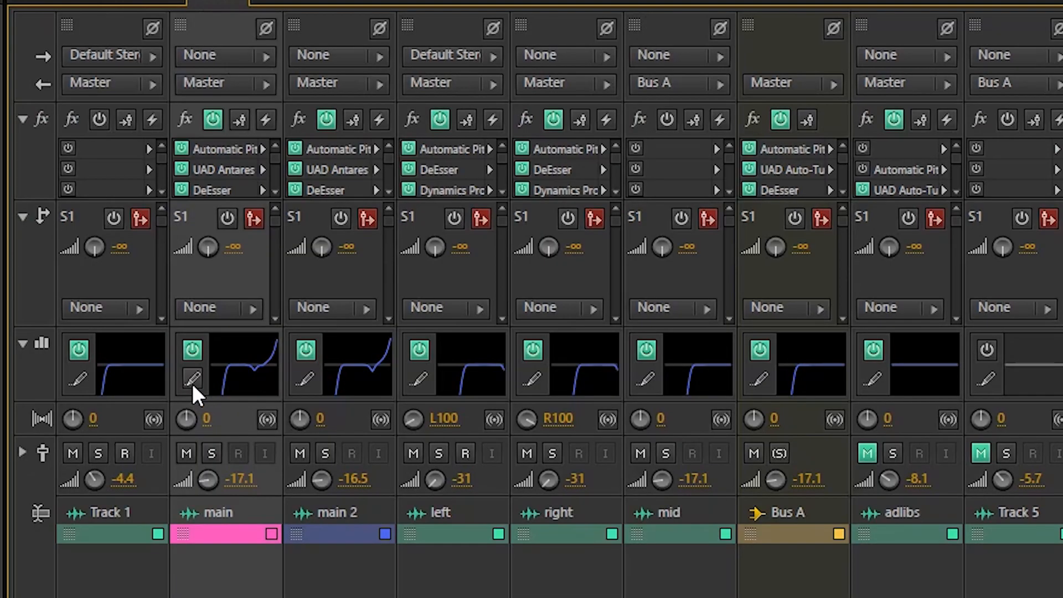
left_click(192, 380)
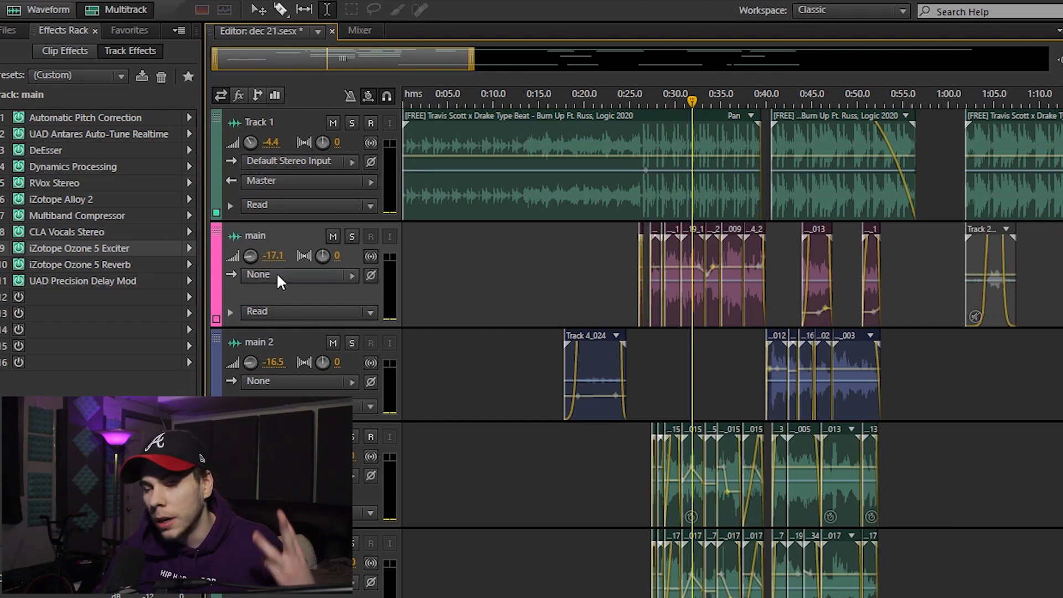
Try other keys in the main track's Automatic Pitch Correction, return it to key B with the Minor scale, and close the effect.
double_click(97, 116)
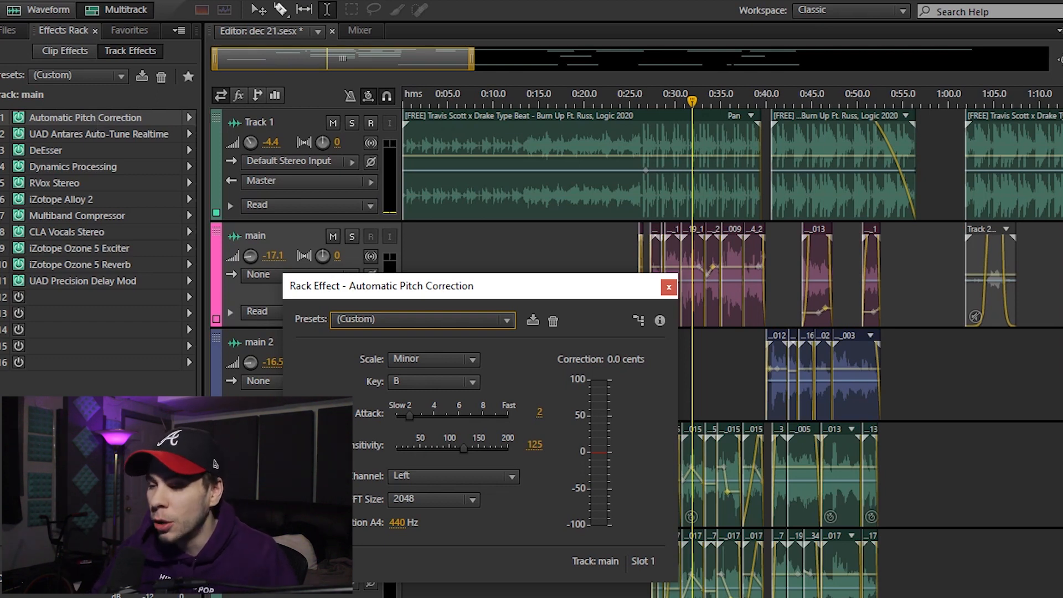
left_click_drag(526, 284, 539, 330)
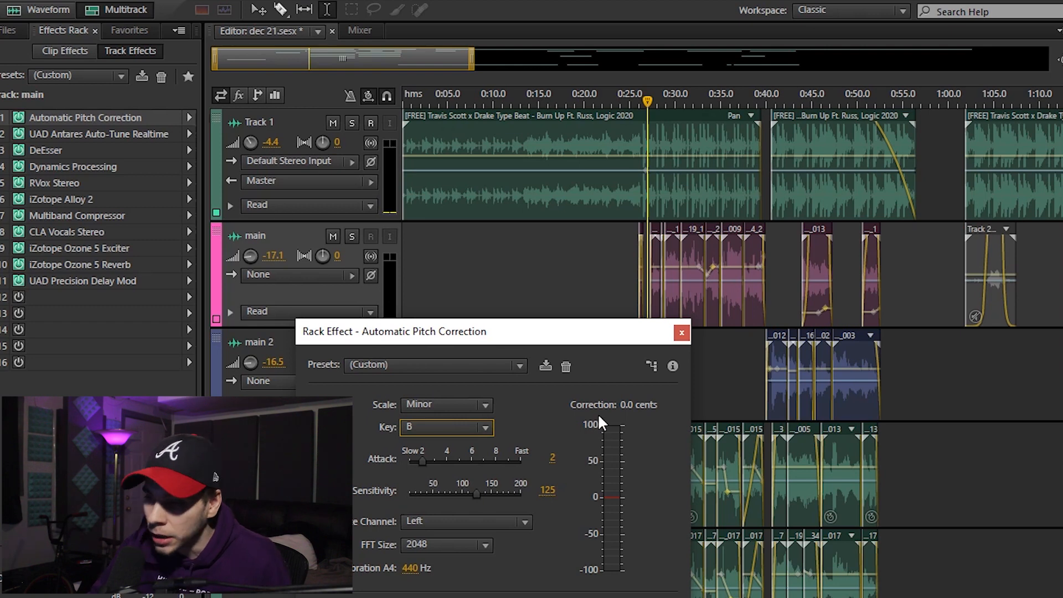
left_click(463, 429)
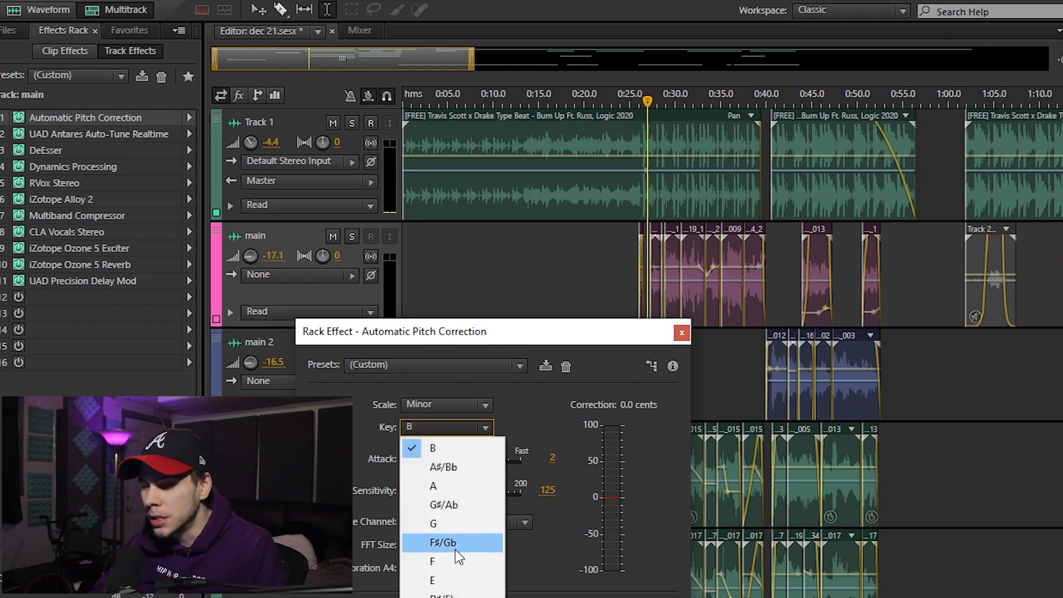
left_click(460, 579)
left_click(441, 413)
left_click(450, 422)
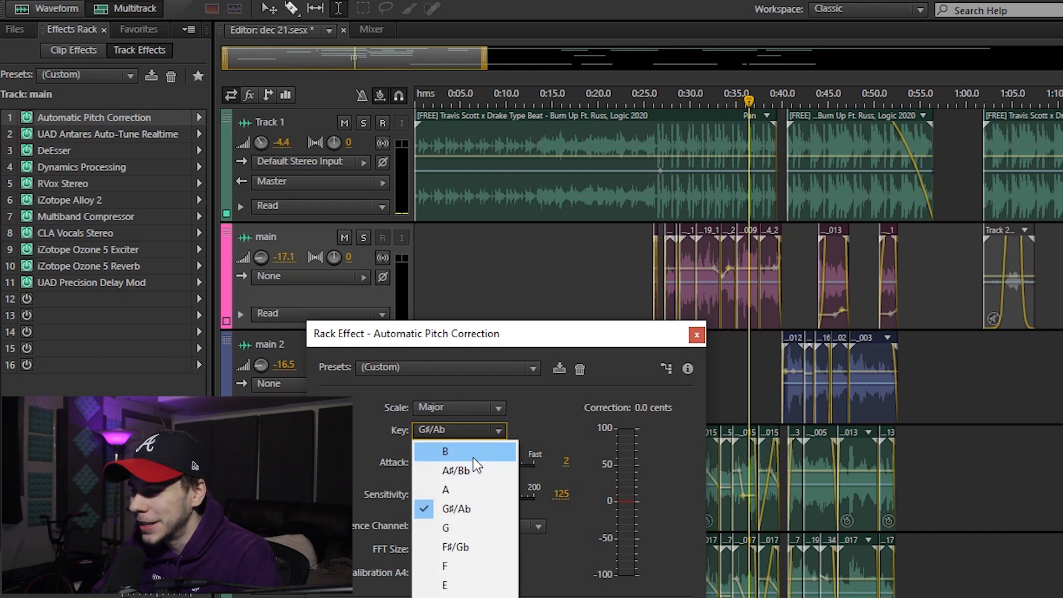
left_click(470, 454)
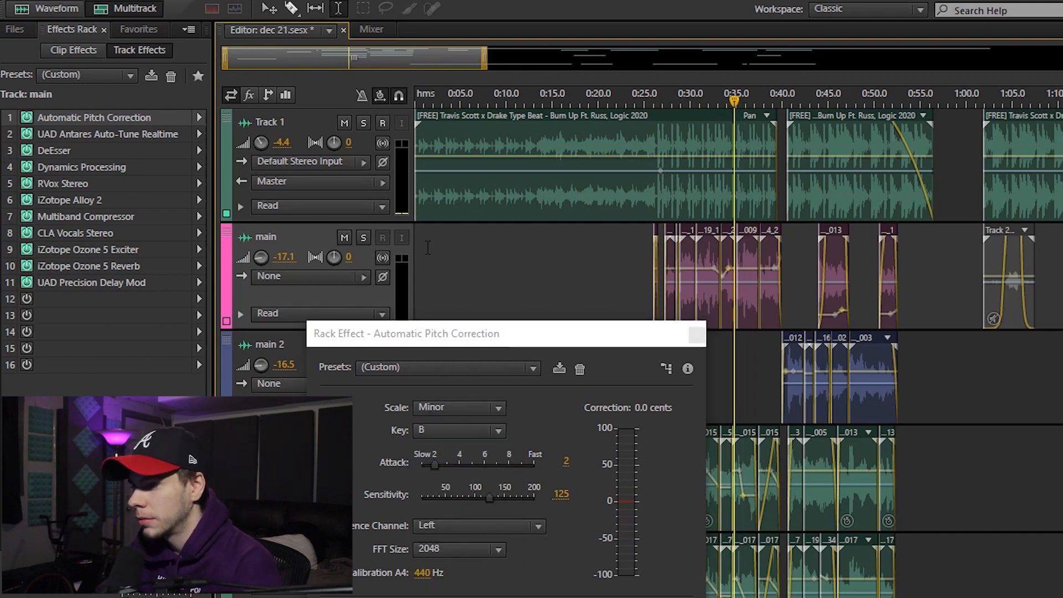
left_click(696, 335)
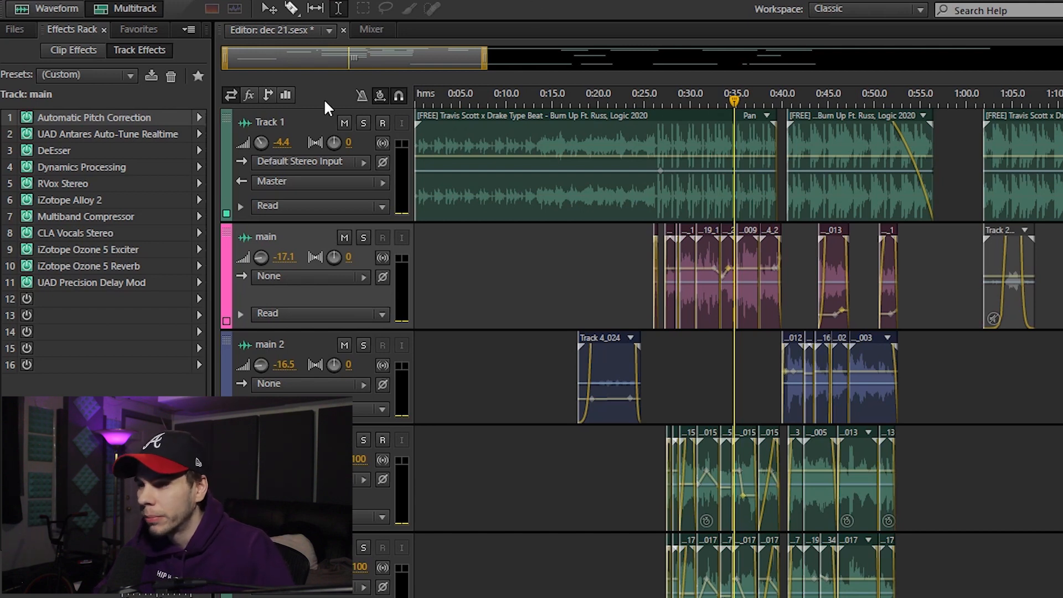
Review the UAD Antares Auto-Tune Realtime settings on the main track.
left_click_drag(485, 58, 368, 57)
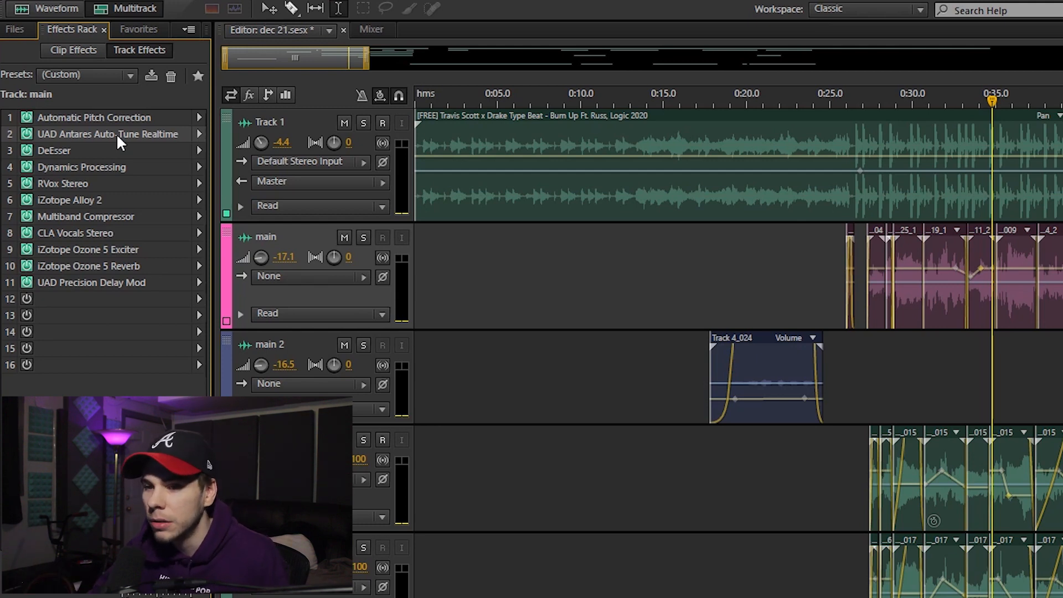
double_click(116, 134)
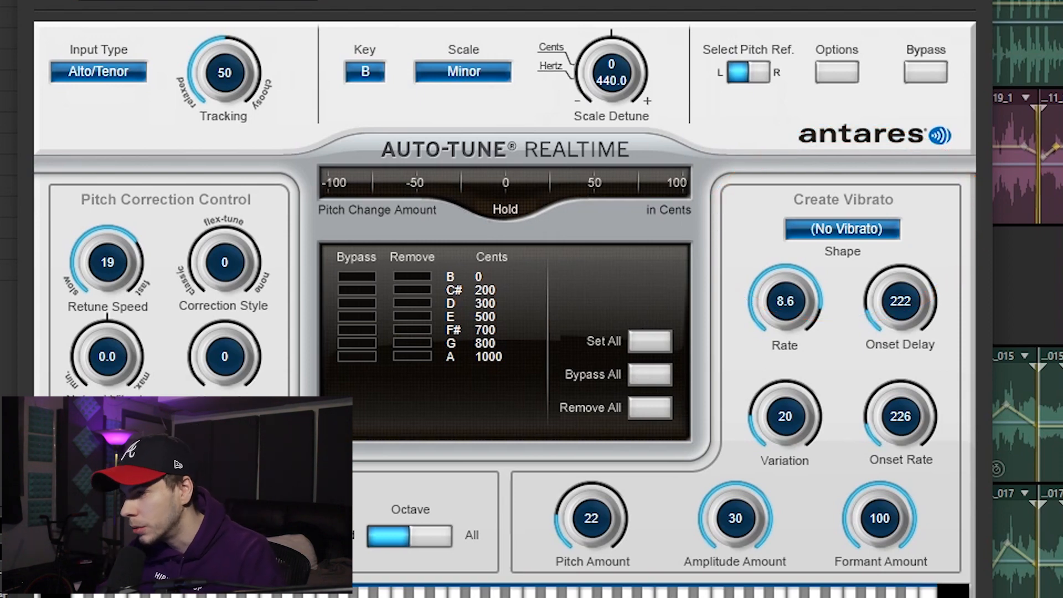
left_click_drag(642, 0, 532, 134)
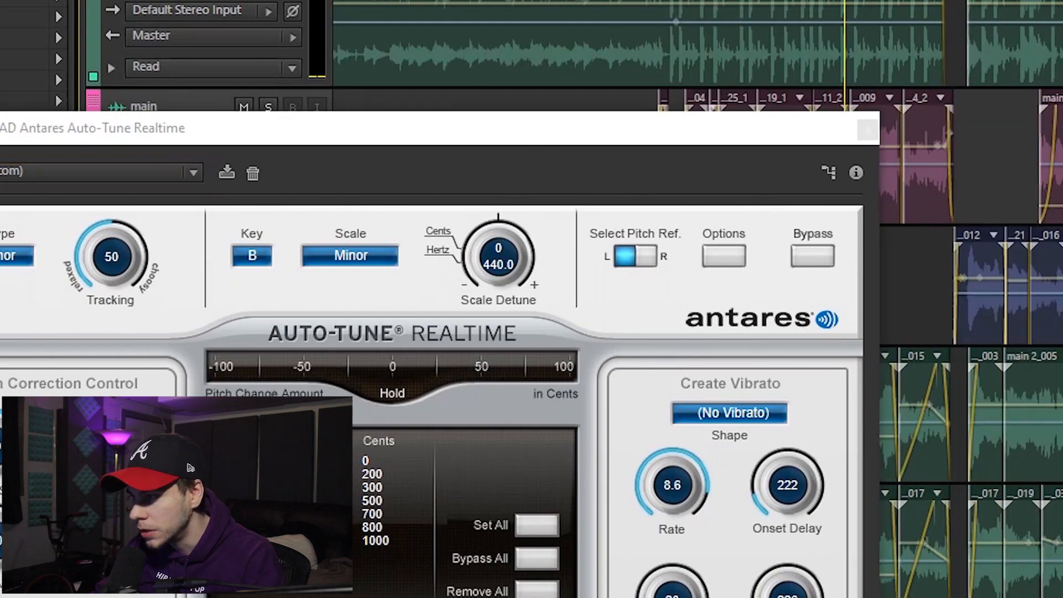
left_click(868, 130)
Open clip Track 2_011_2 for waveform editing, select about 33.2 to 34.0 seconds, and start the UAD Antares Auto-Tune Realtime effect on it.
double_click(484, 195)
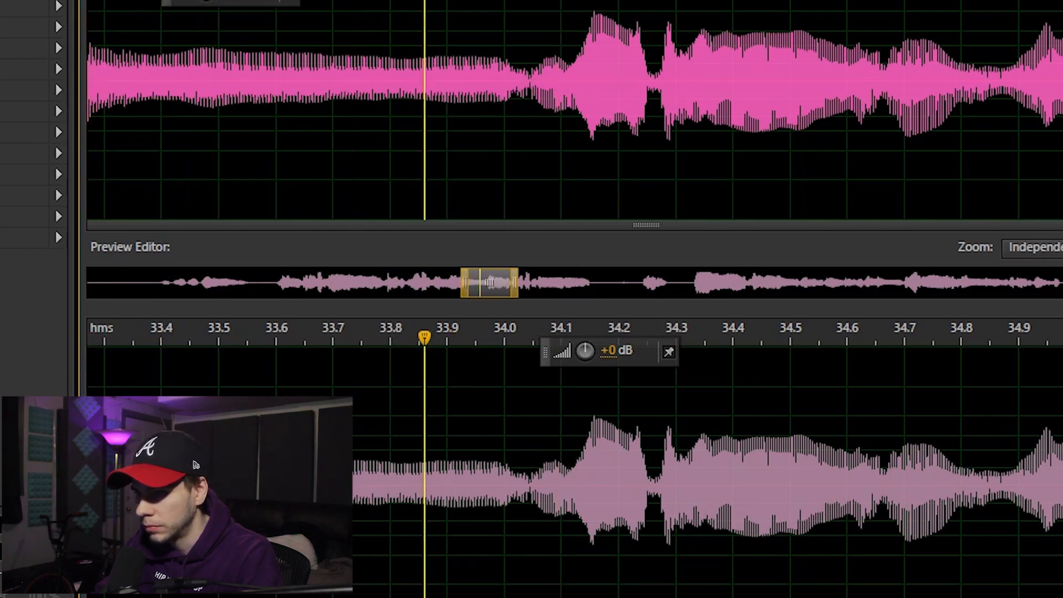
left_click_drag(530, 78, 87, 49)
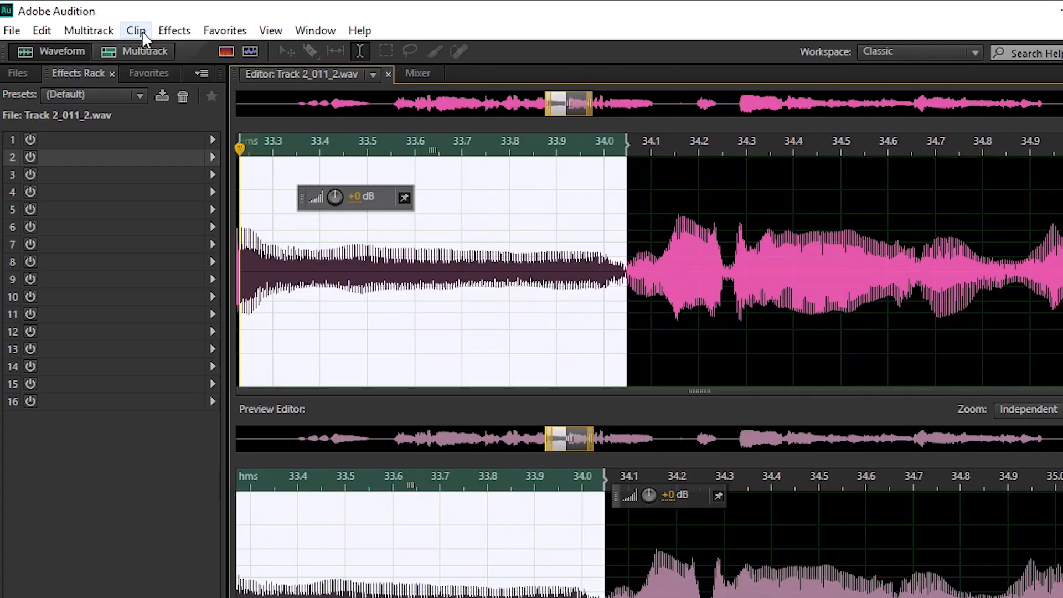
left_click(174, 30)
mouse_move(304, 468)
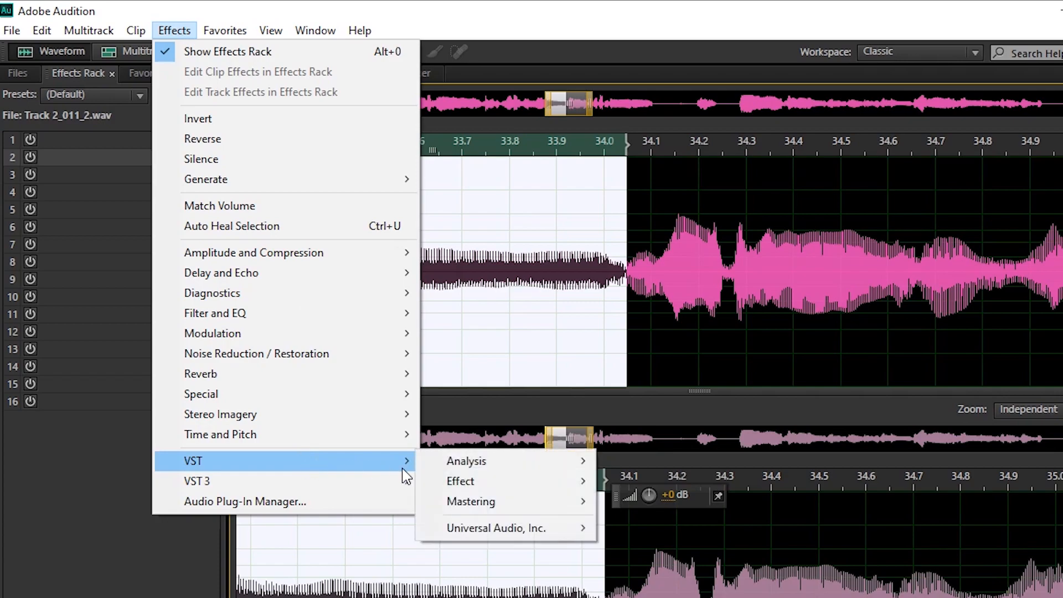
mouse_move(576, 531)
left_click(803, 503)
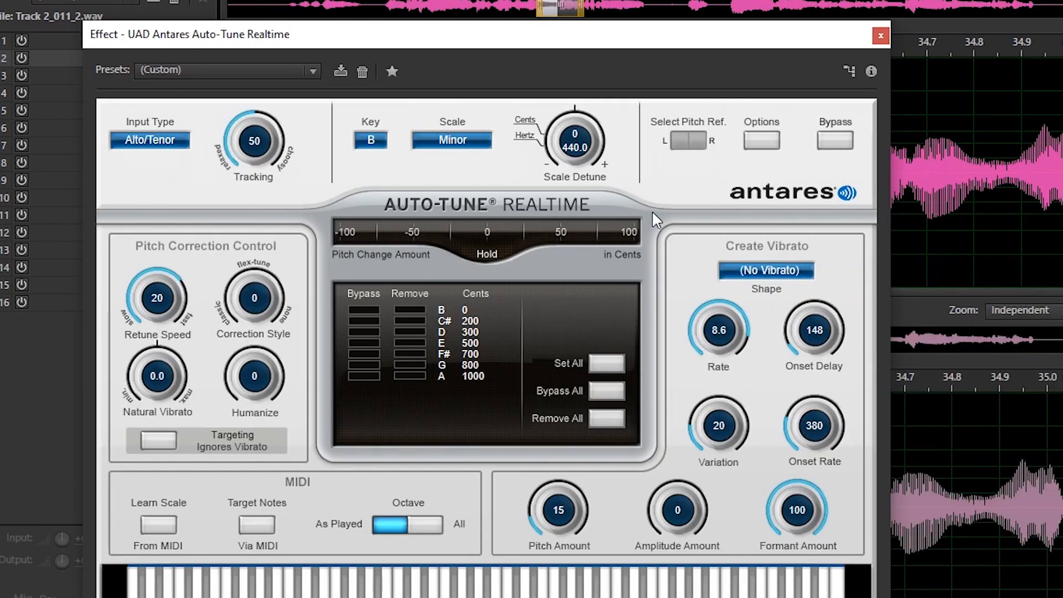
Set the Auto-Tune vibrato shape to Sine Wave and its onset rate to 276.
left_click(768, 270)
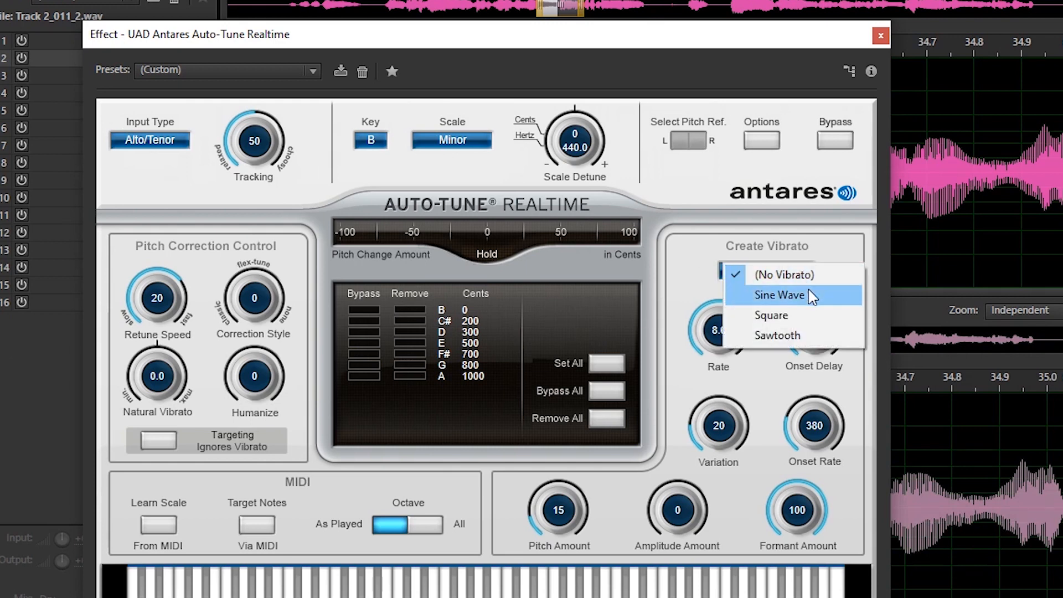
left_click(748, 292)
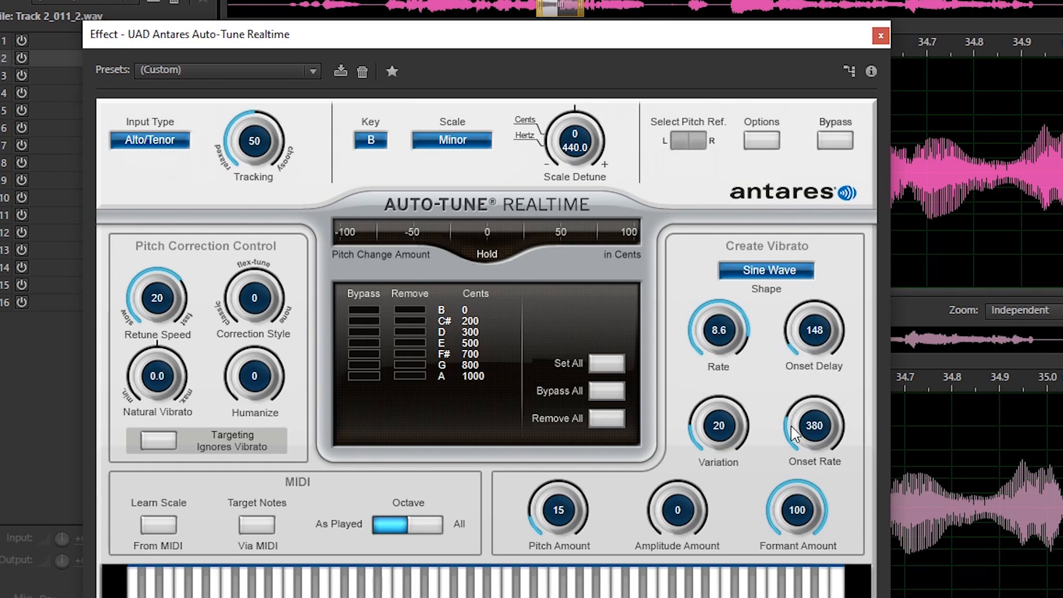
scroll(797, 438, "down", 5)
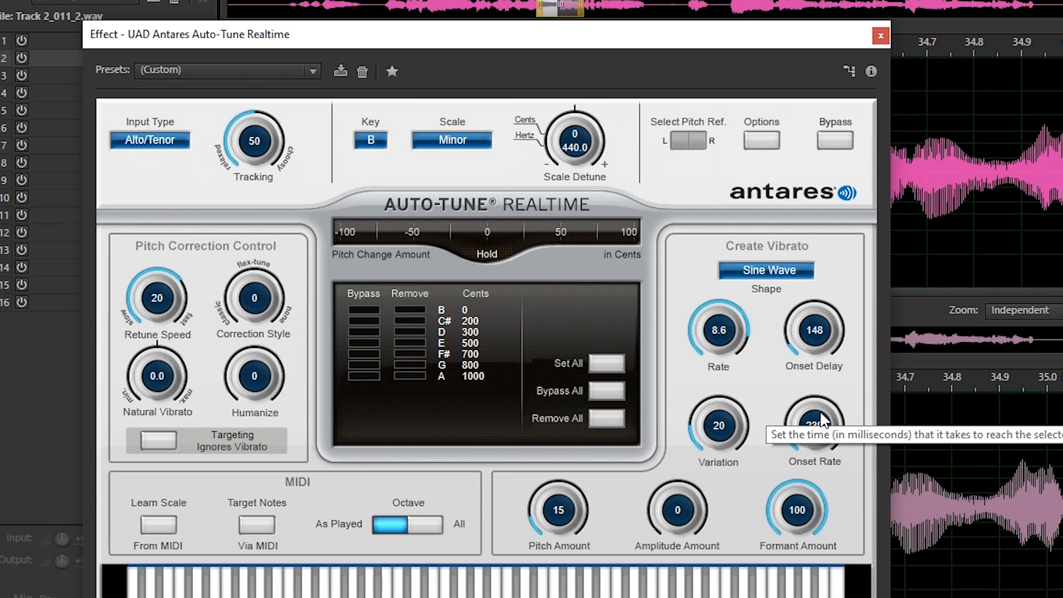
left_click_drag(793, 436, 781, 424)
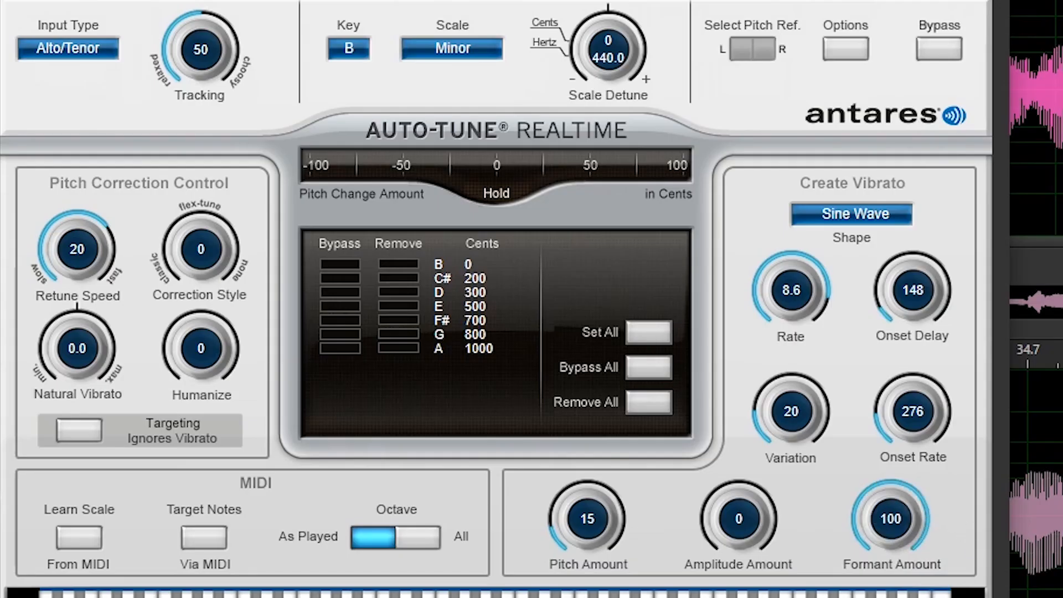
Set the vibrato's amplitude amount to 16 and rate to 4.6, and adjust its pitch amount.
left_click_drag(720, 532, 744, 488)
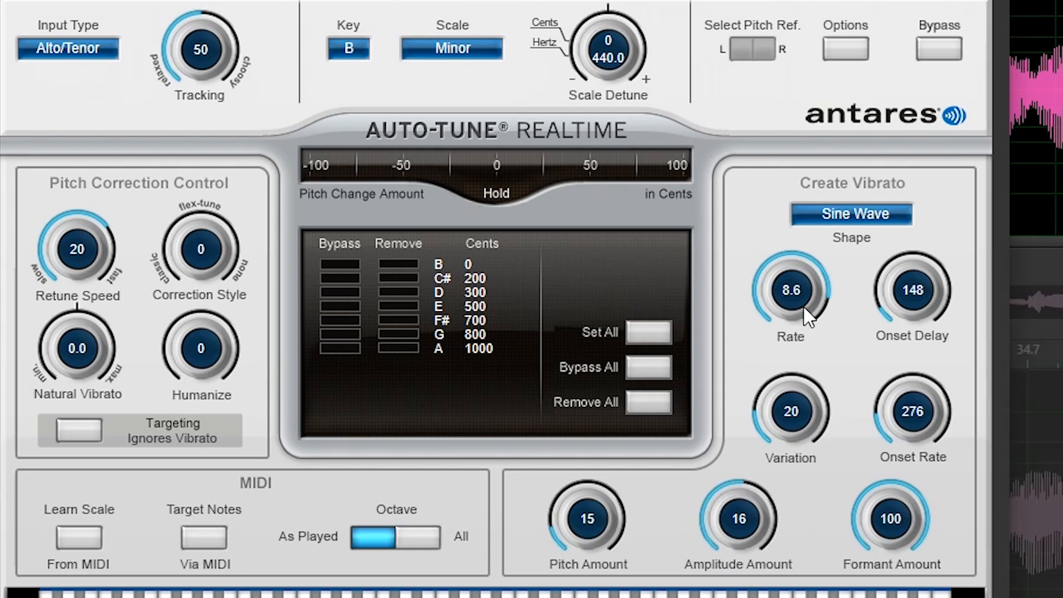
left_click_drag(788, 296, 802, 342)
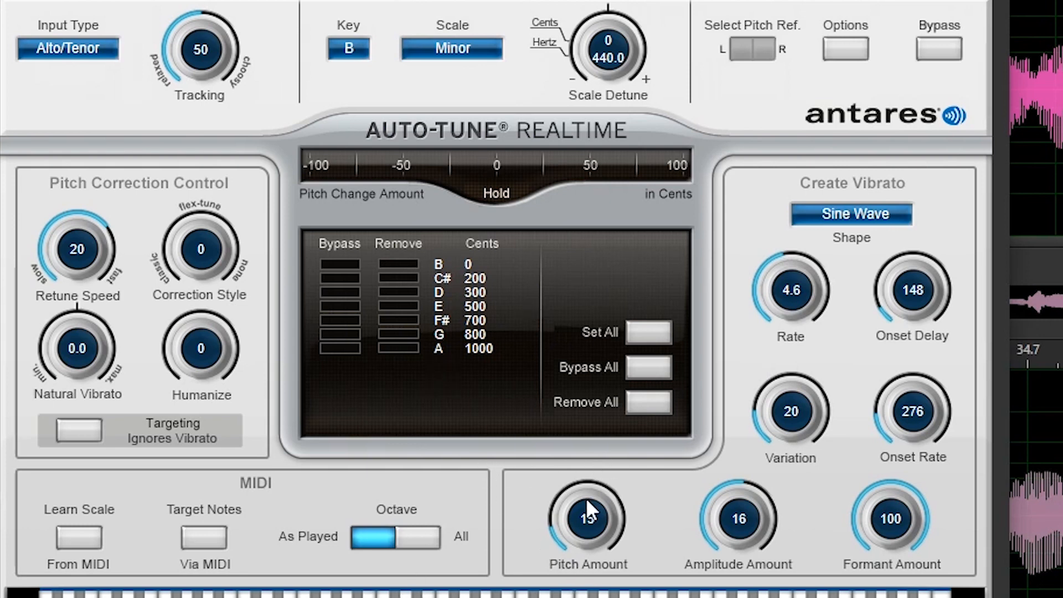
left_click_drag(557, 517, 555, 512)
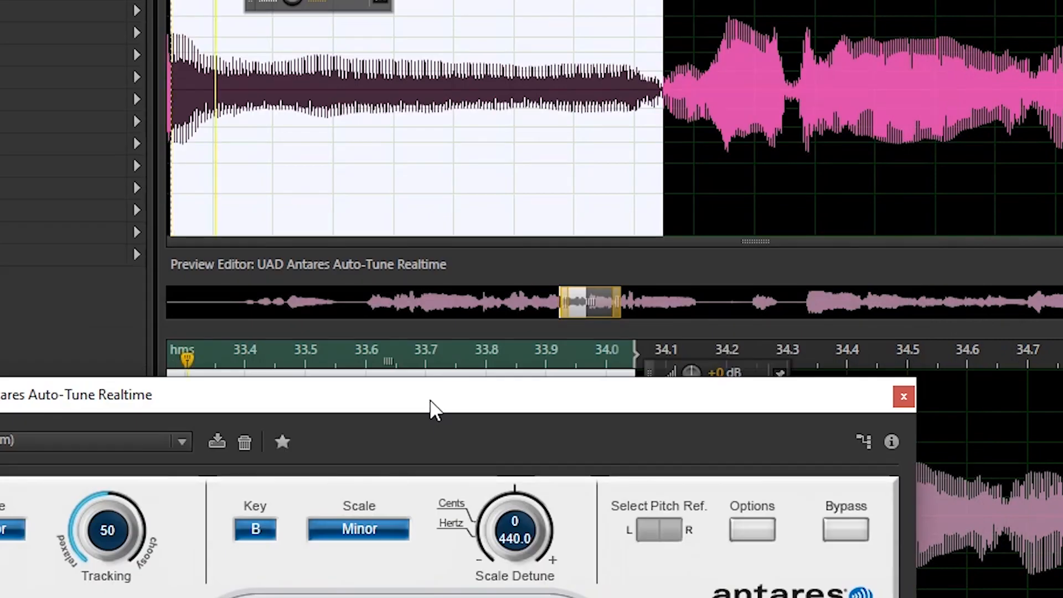
Preview the vibrato and apply it to the selected part of the clip.
key("space")
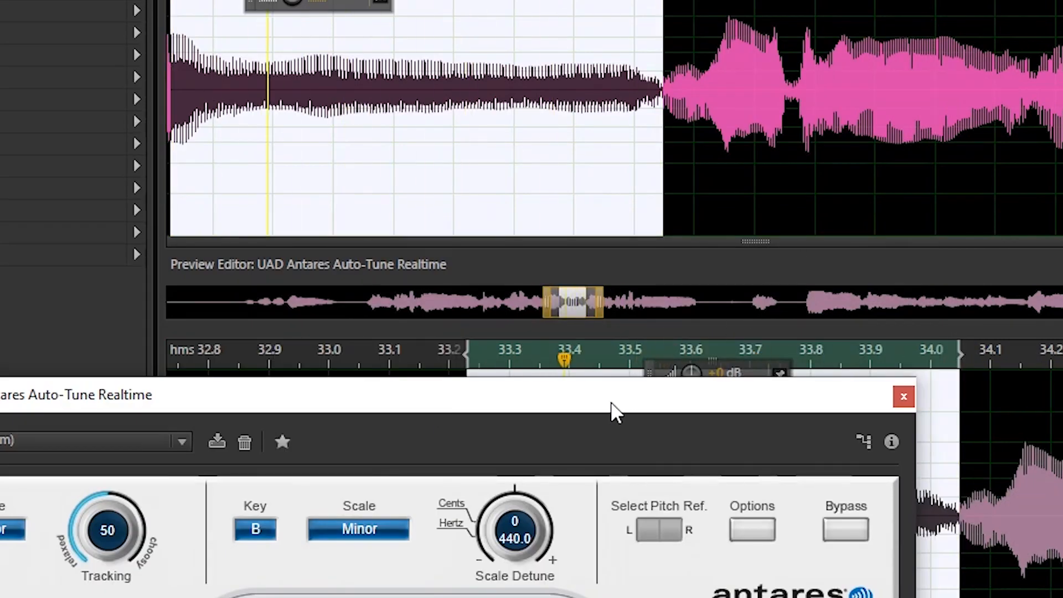
left_click_drag(610, 401, 648, 0)
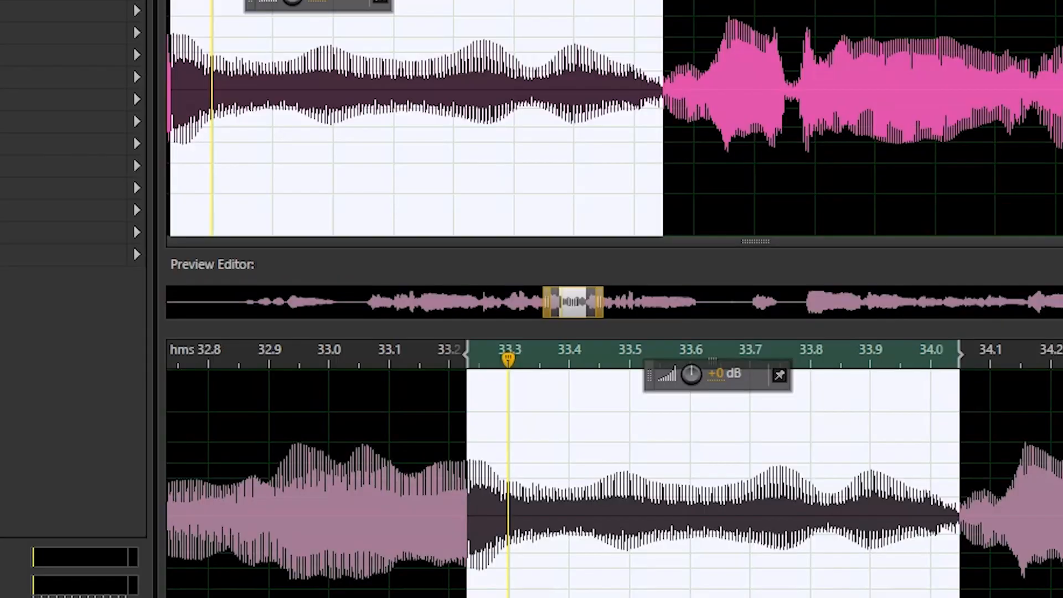
left_click_drag(564, 0, 540, 0)
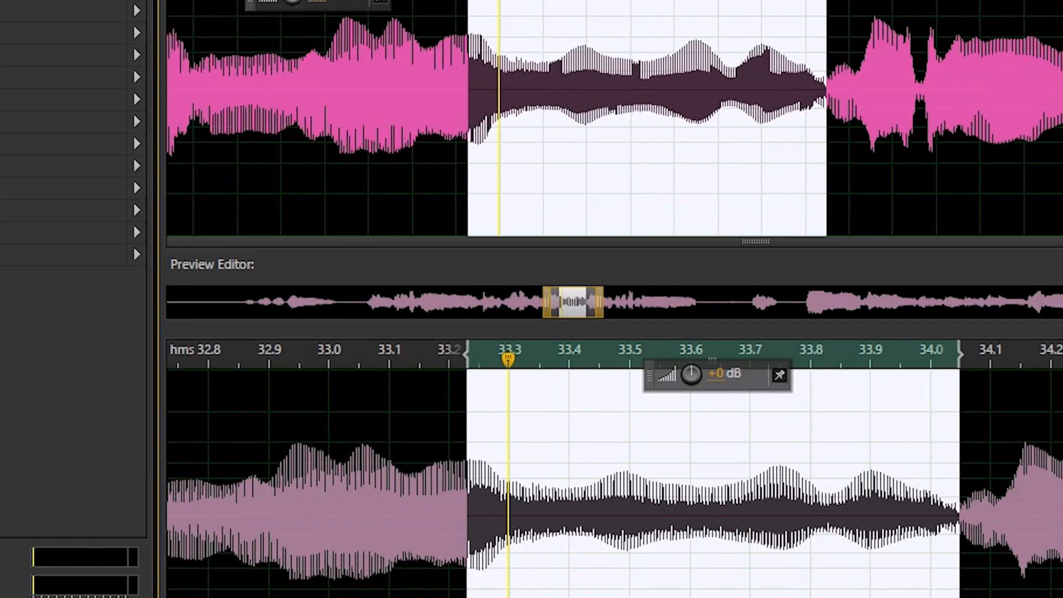
Return to the multitrack session and play back the main vocal from just before the edited clip.
left_click(338, 127)
key("space")
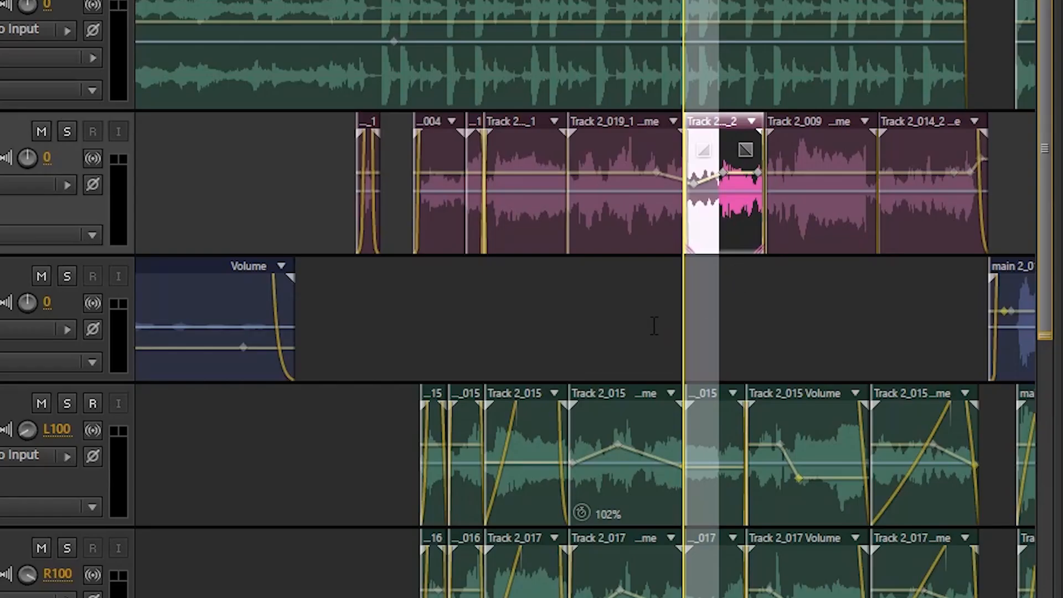
left_click(643, 319)
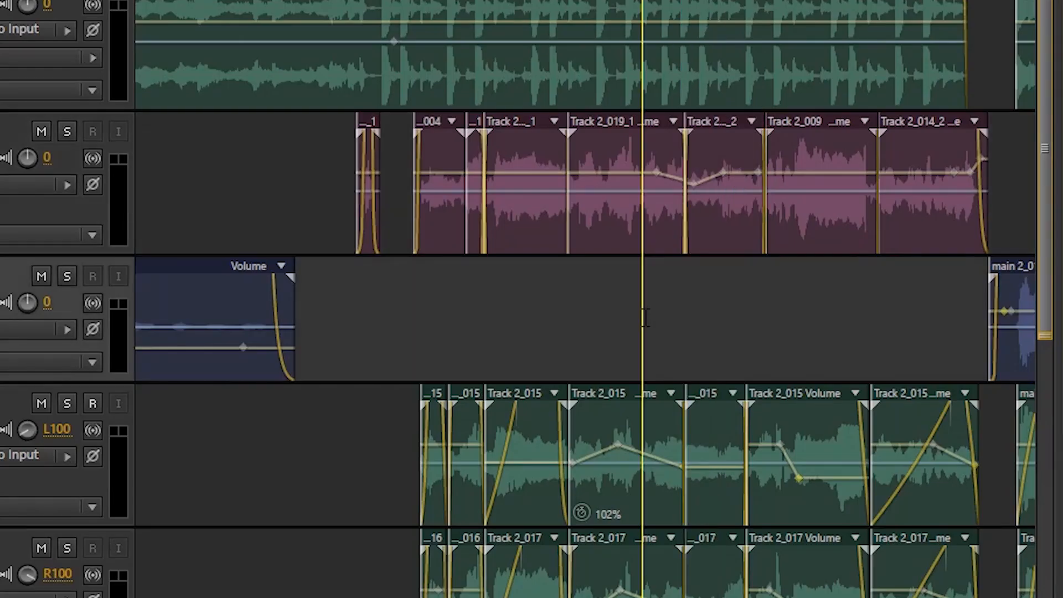
key("space")
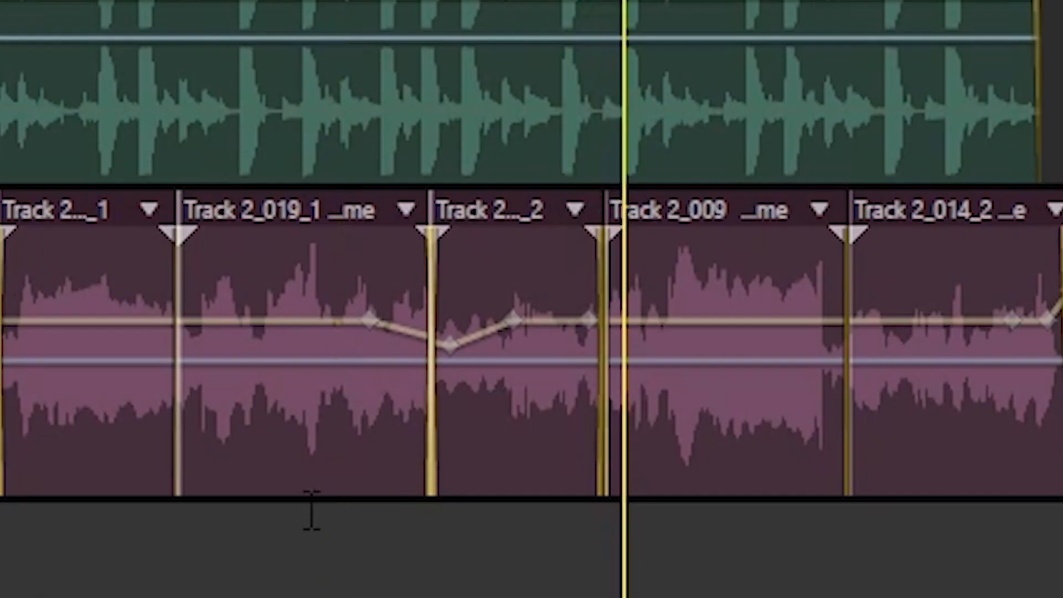
left_click(628, 260)
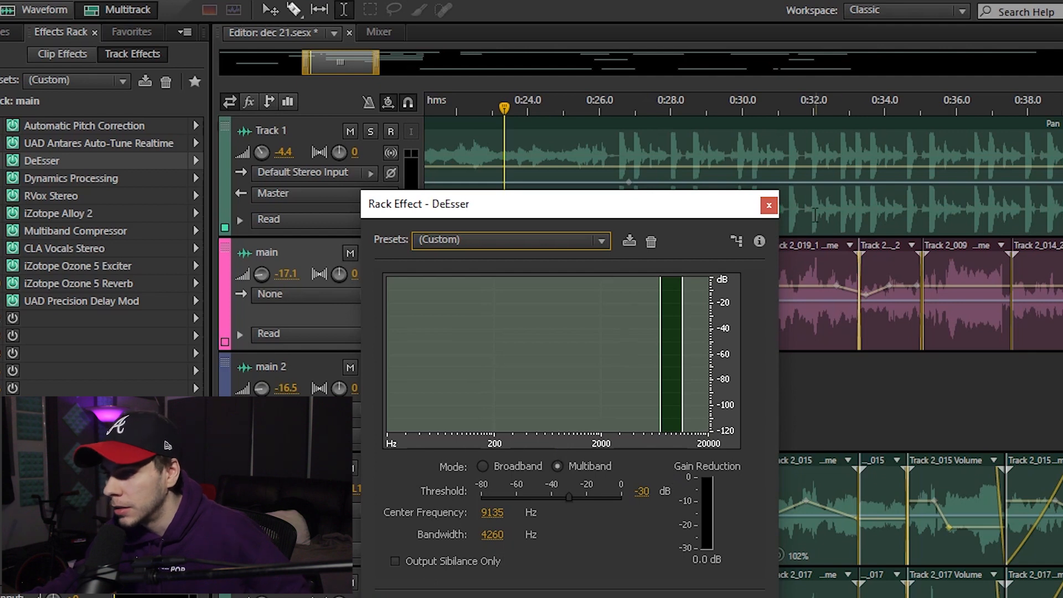
Close the main track's DeEsser and open the main track's equalizer from the mixer.
left_click(768, 205)
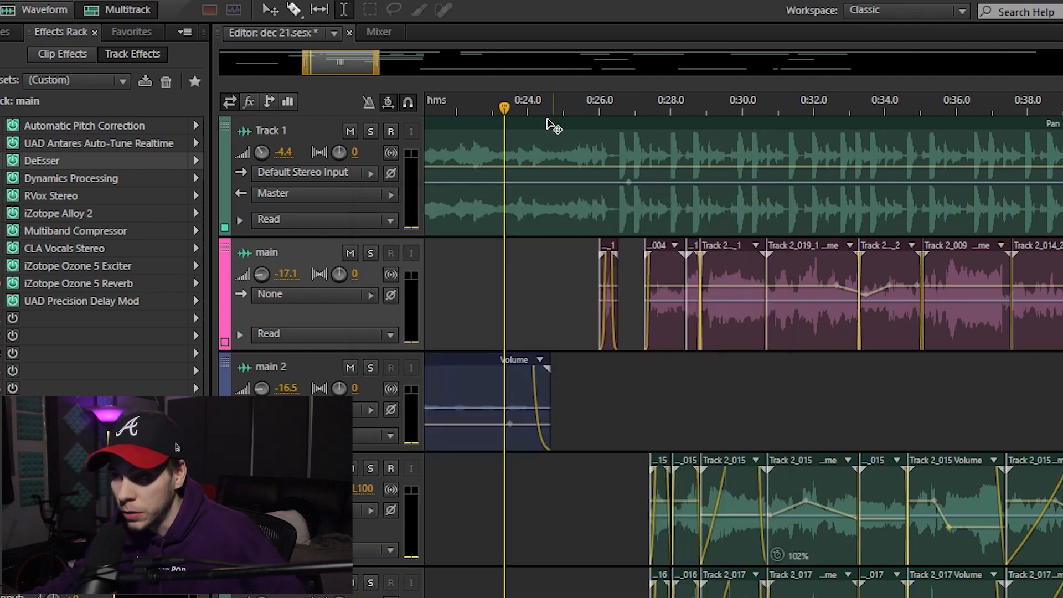
left_click(379, 32)
double_click(366, 333)
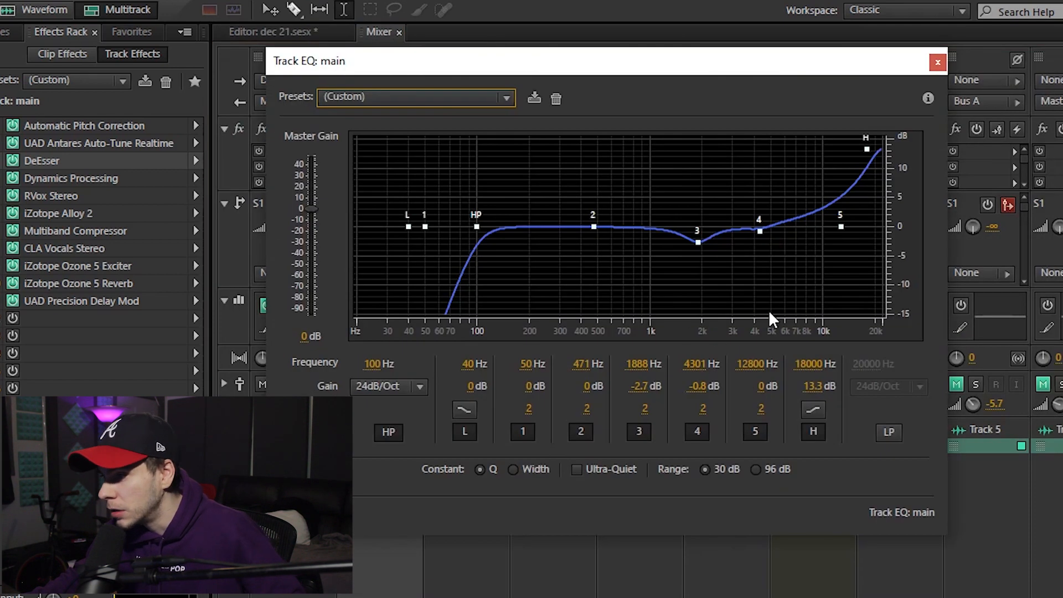
Move band 4 of the main track's EQ to 8351 Hz and raise its gain to 7.9 dB.
left_click_drag(759, 232, 813, 188)
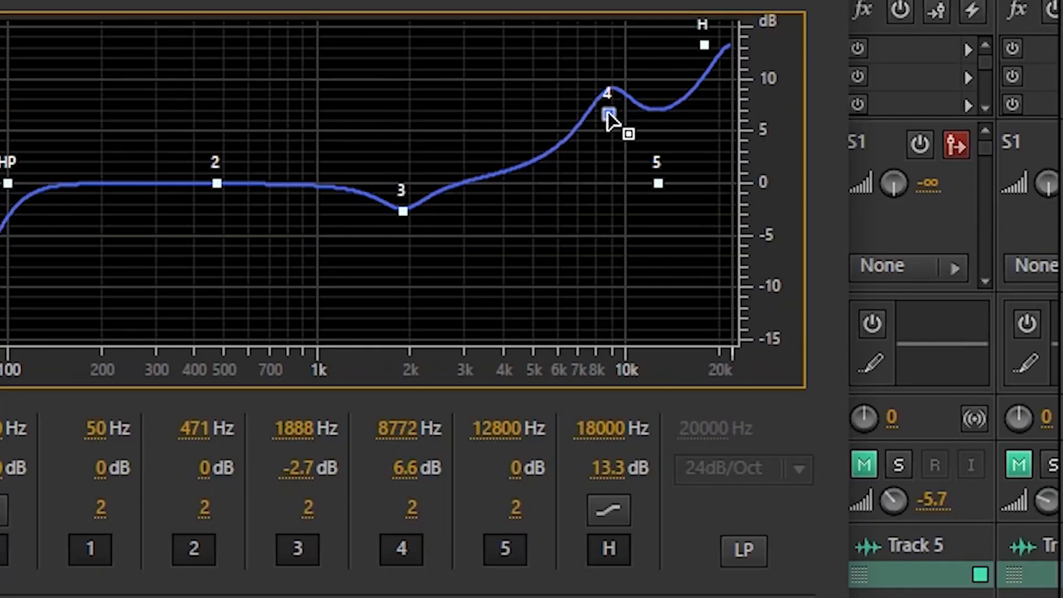
left_click_drag(607, 114, 600, 112)
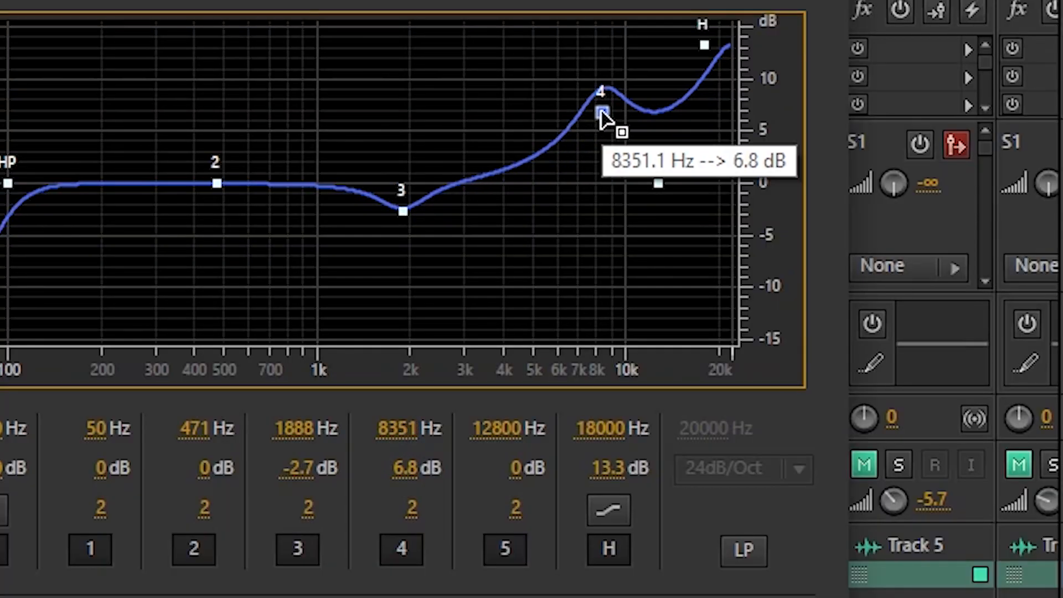
left_click_drag(601, 112, 603, 98)
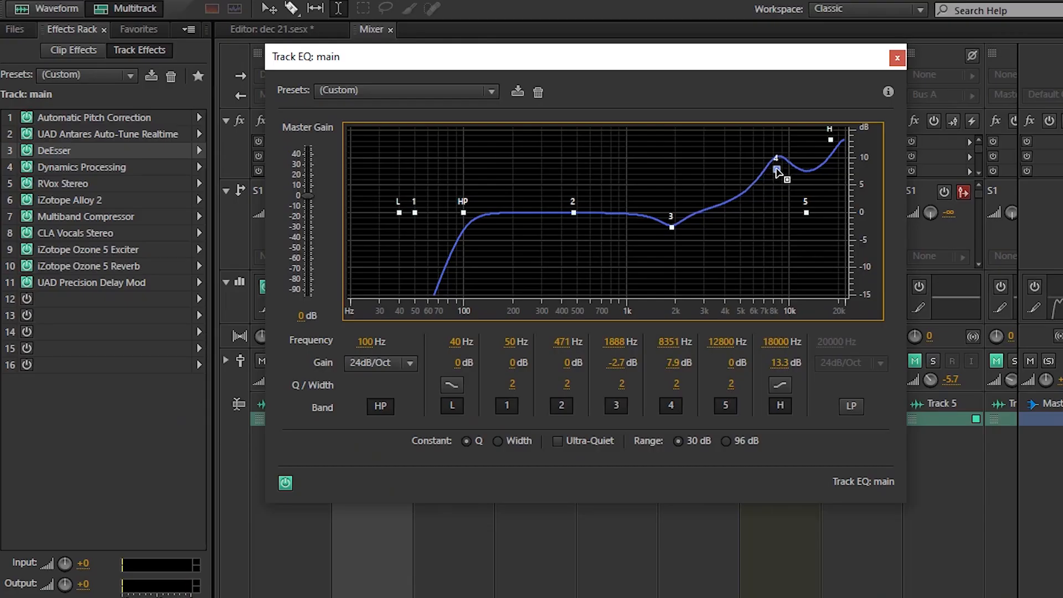
Move band 4 of the main track's EQ to 4804 Hz at -0.8 dB, and check the DeEsser settings in the session.
left_click_drag(777, 171, 737, 218)
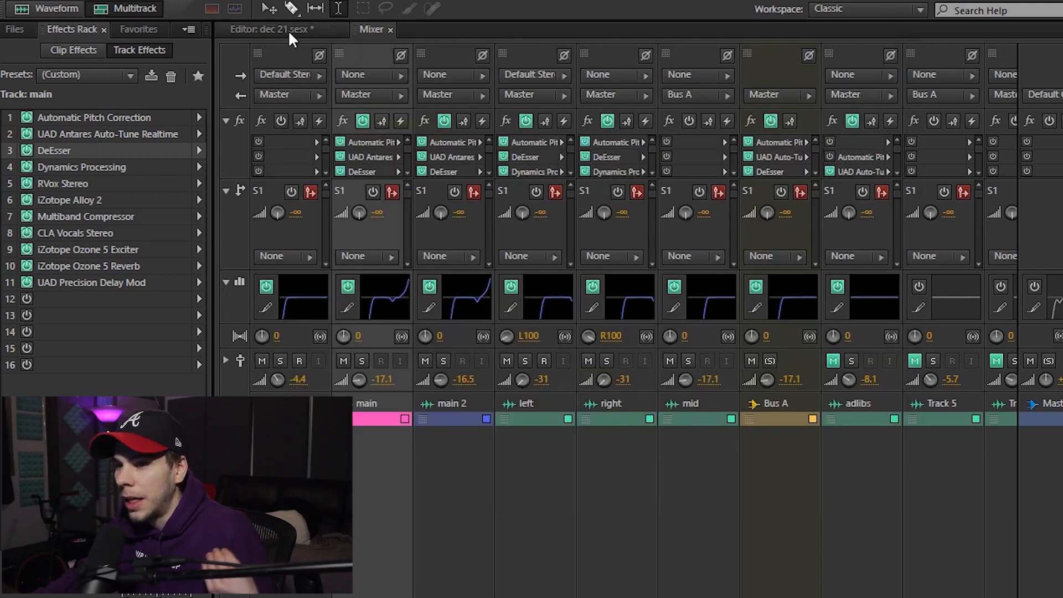
left_click(287, 29)
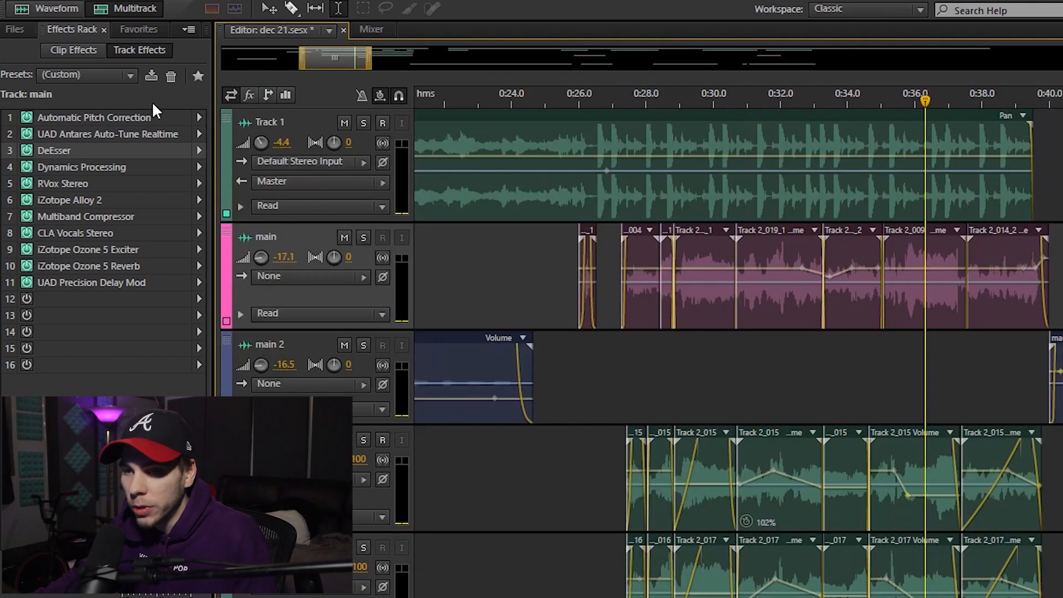
double_click(109, 154)
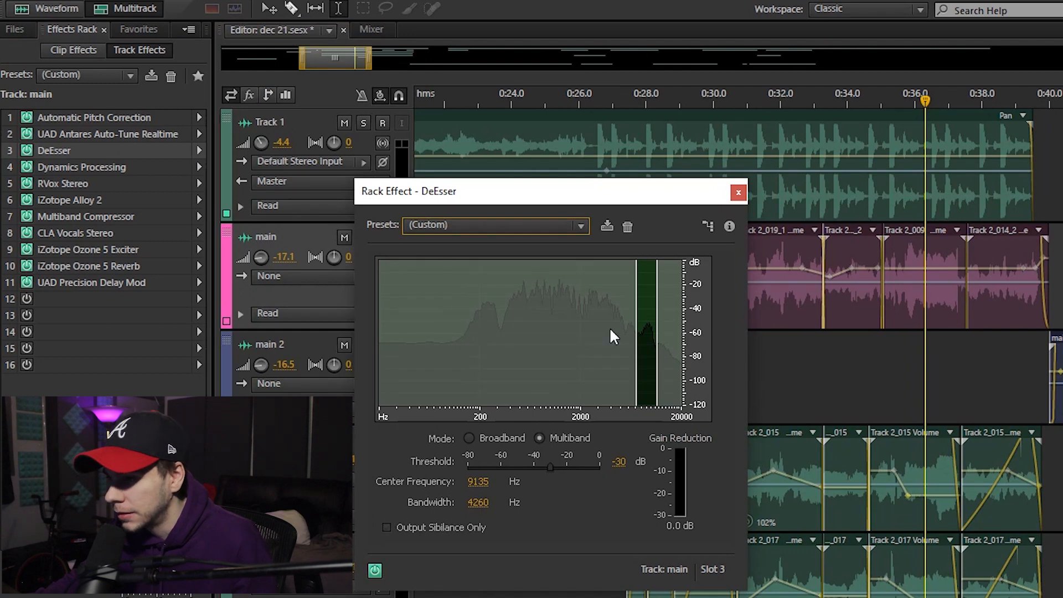
left_click(738, 192)
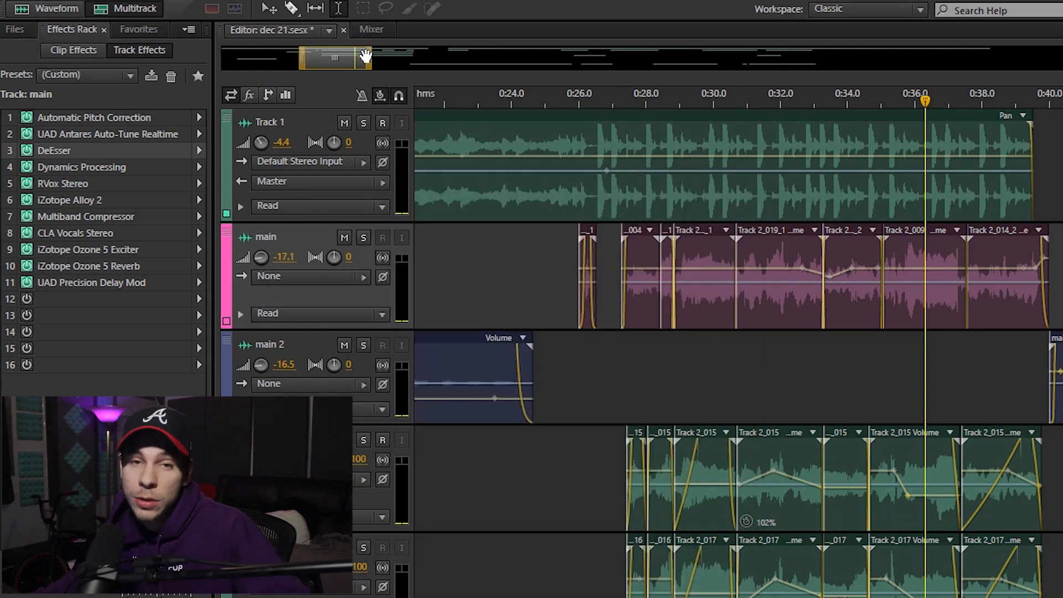
Reopen the main track's equalizer from the mixer and shift band 4 slightly higher in frequency and lower in gain.
left_click(371, 31)
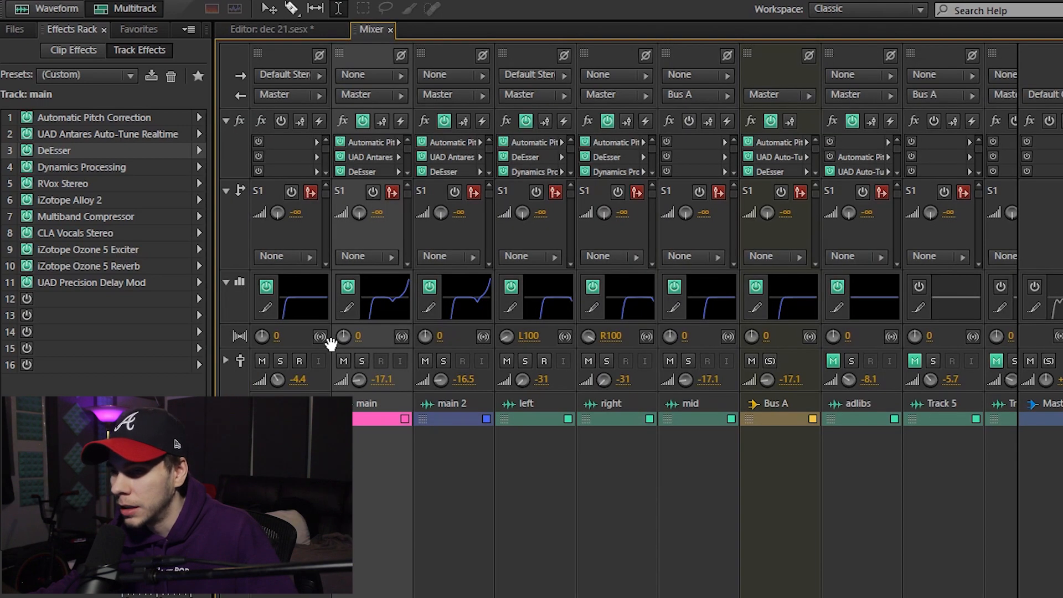
left_click(348, 307)
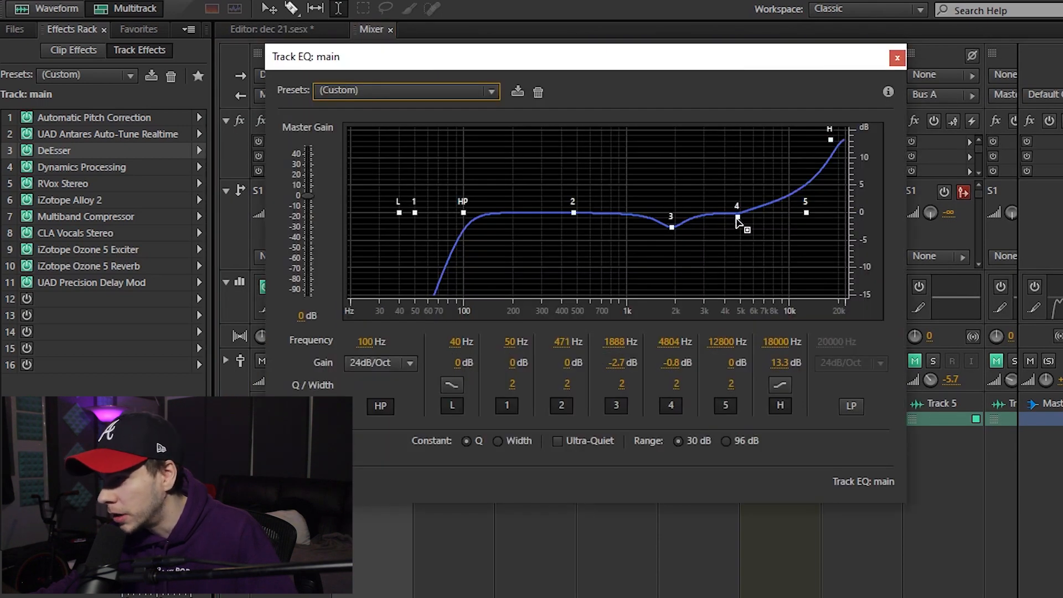
mouse_move(737, 218)
left_mouse_down()
mouse_move(788, 219)
mouse_move(795, 280)
mouse_move(782, 235)
mouse_move(753, 226)
left_mouse_up()
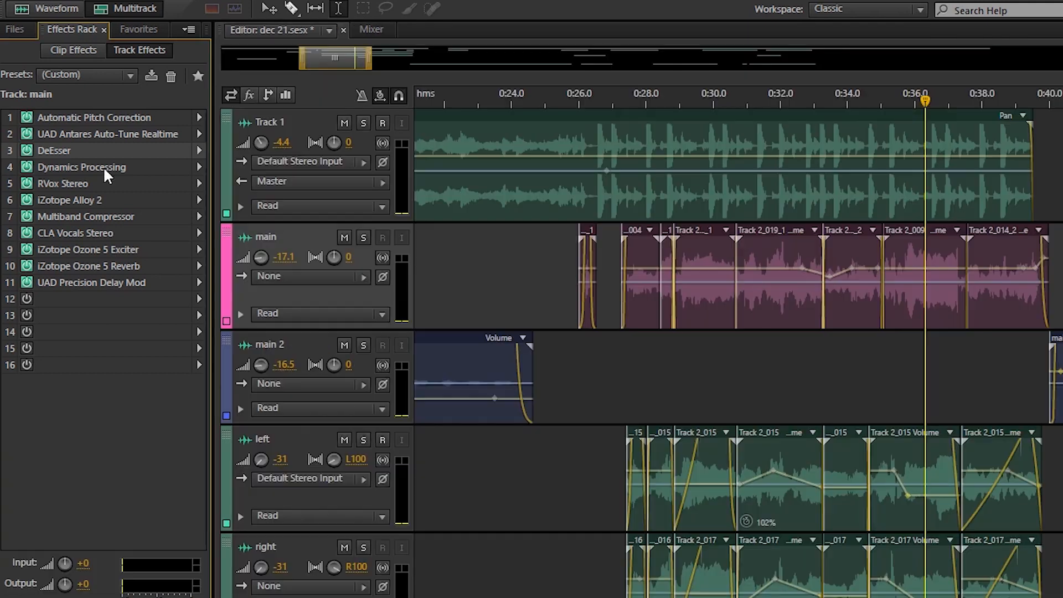
Apply the Classic Soft Knee preset to the main track's Dynamics Processing and close the effect.
double_click(72, 166)
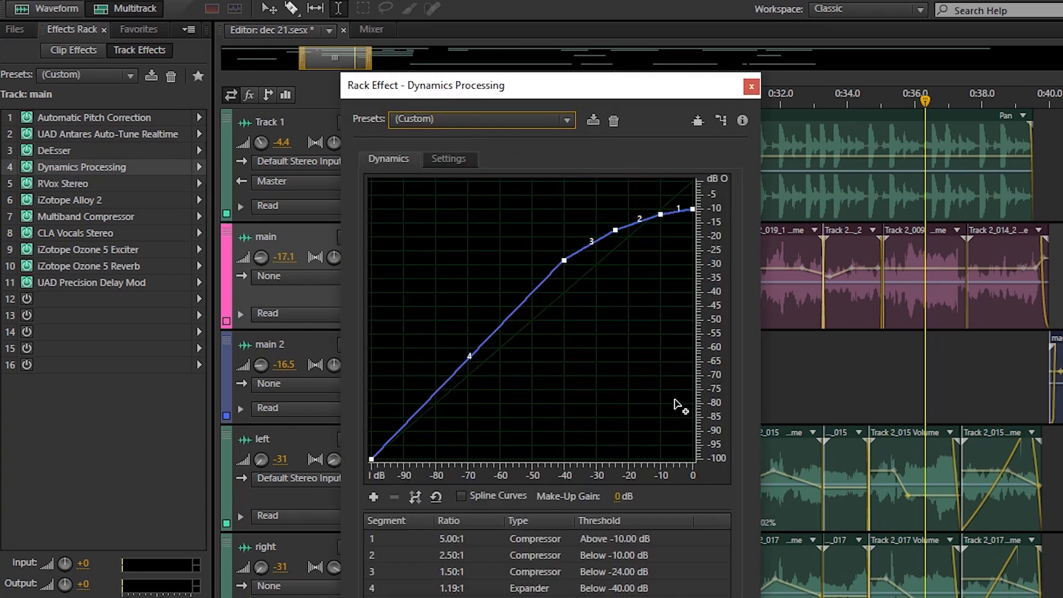
left_click(482, 120)
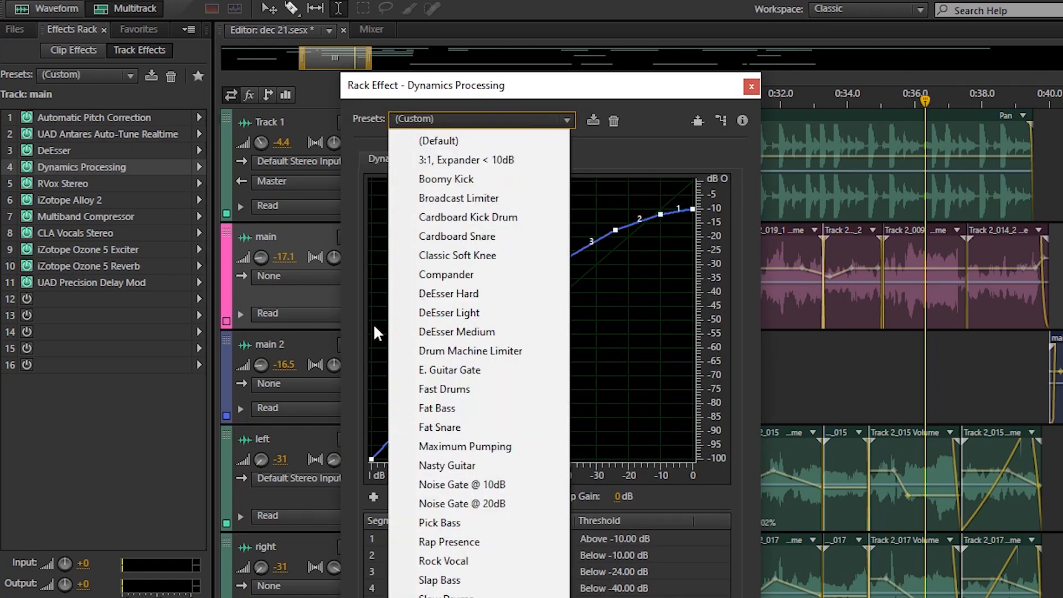
left_click(506, 263)
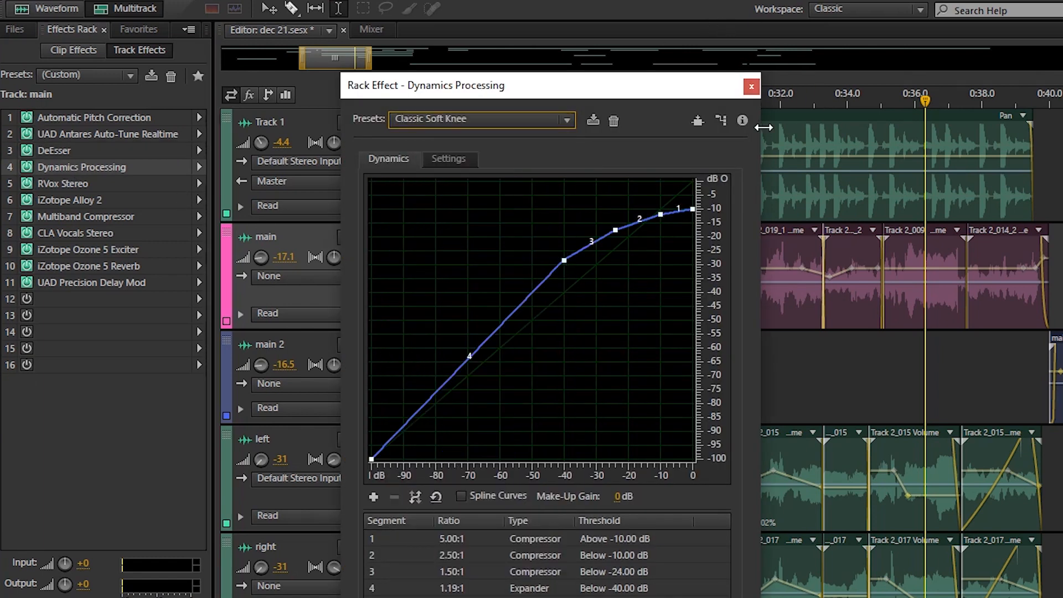
left_click(750, 86)
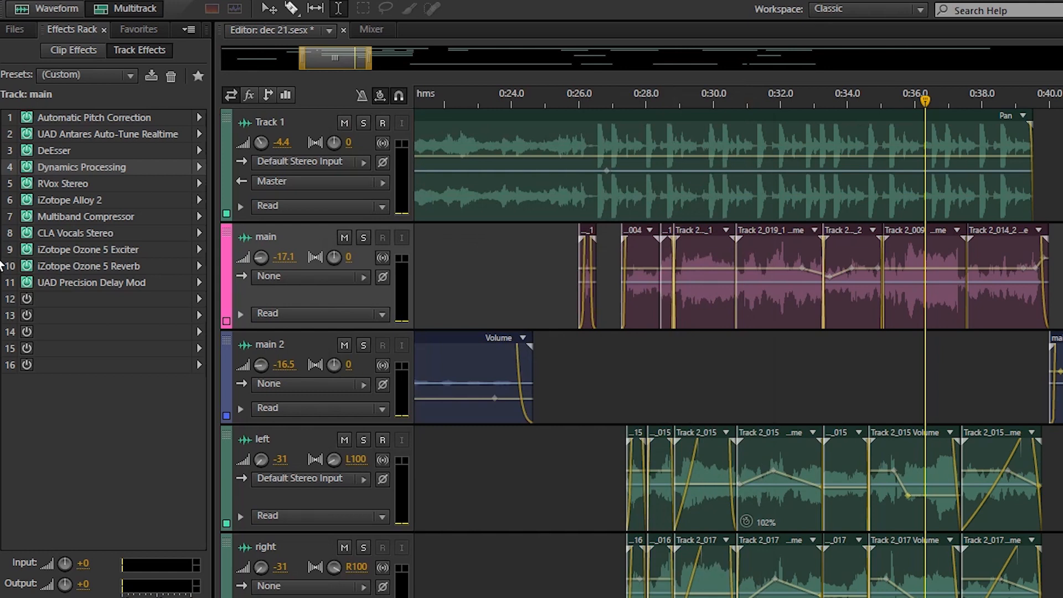
Browse the built-in presets of the main track's RVox Stereo and read the R-Vox product description.
double_click(105, 184)
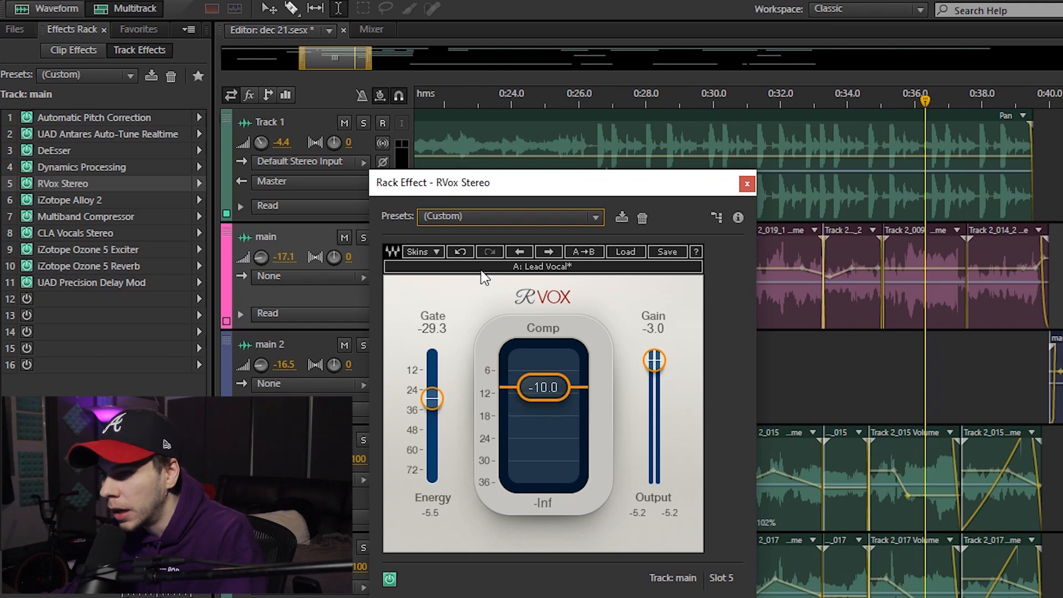
left_click(548, 252)
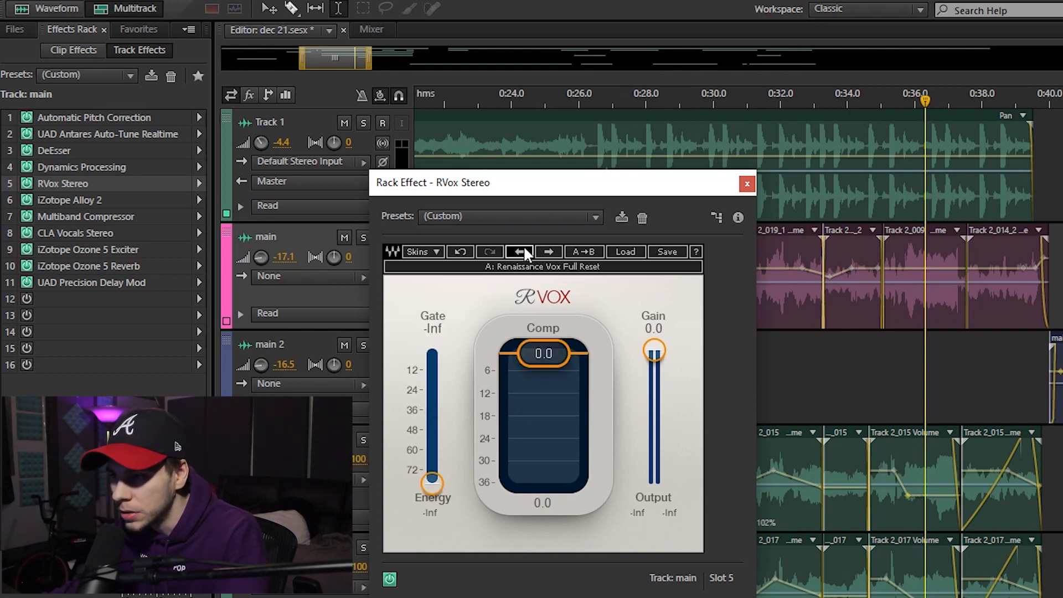
left_click(524, 250)
left_click(521, 255)
left_click(522, 256)
left_click(521, 256)
left_click(520, 254)
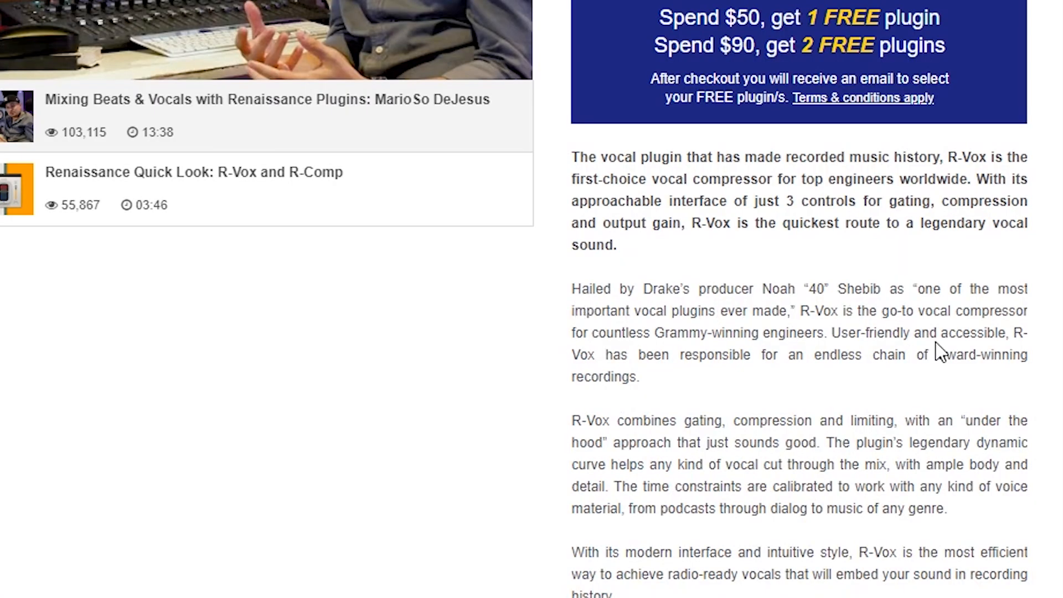
scroll(989, 379, "down", 4)
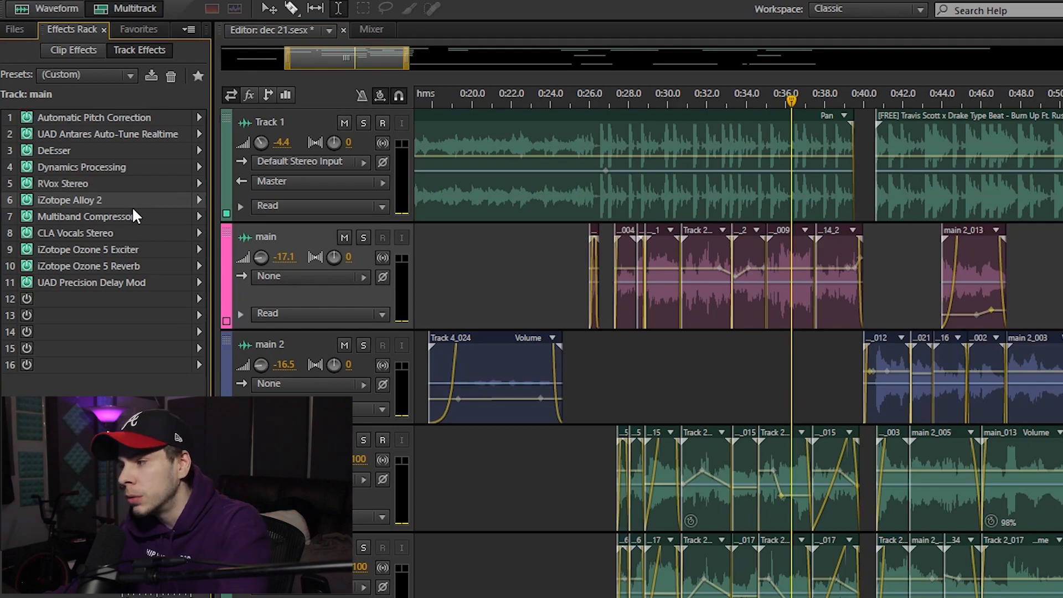
Open iZotope Alloy 2 on the main track and dismiss its Preset Manager to view the module settings.
double_click(127, 199)
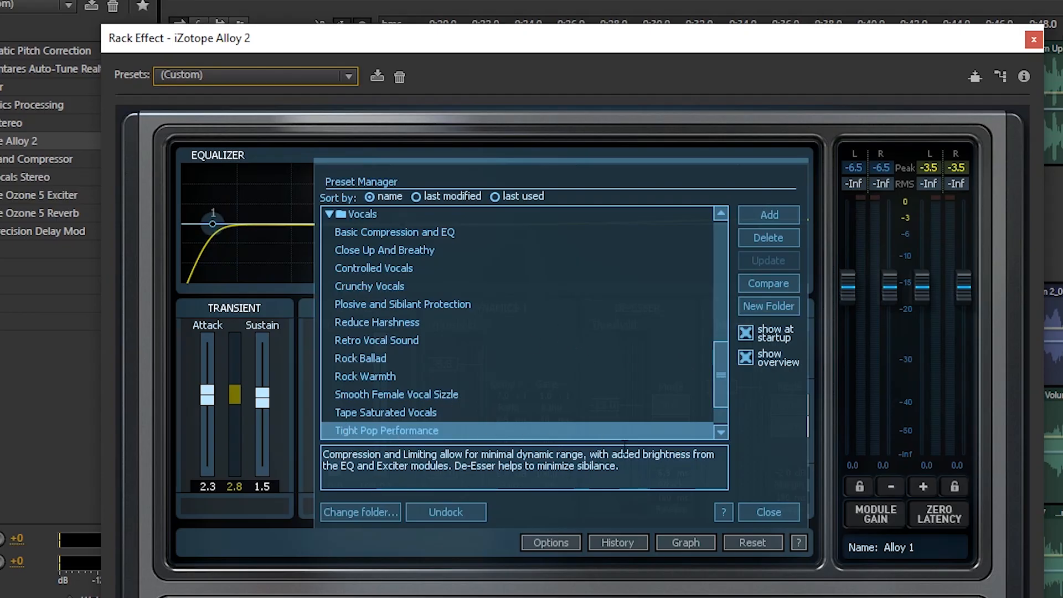
left_click(779, 514)
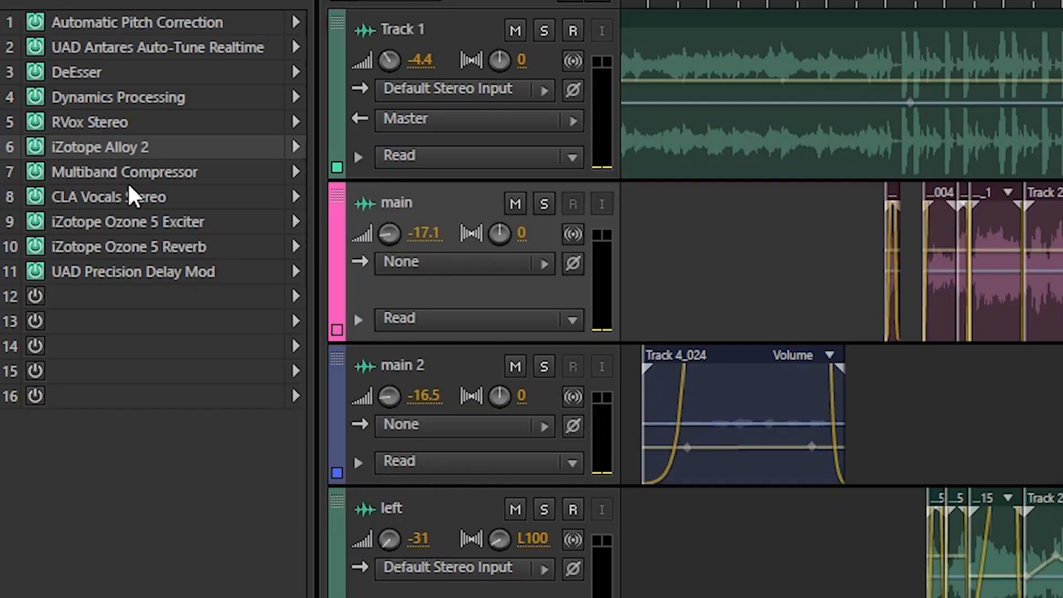
Examine the main track's Multiband Compressor crossover and band settings, close it, and open CLA Vocals Stereo.
double_click(129, 186)
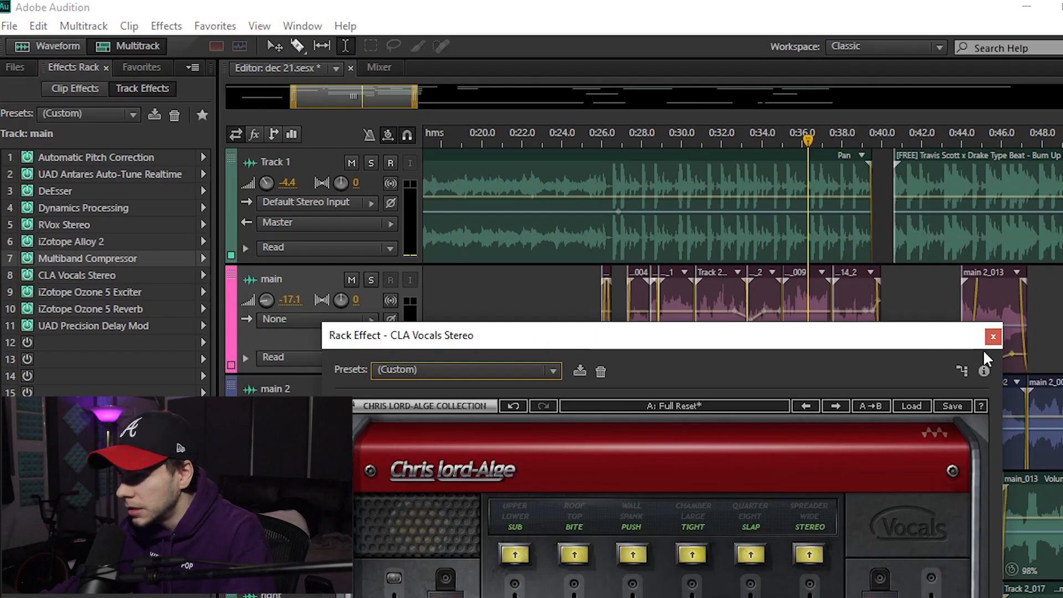
left_click(992, 336)
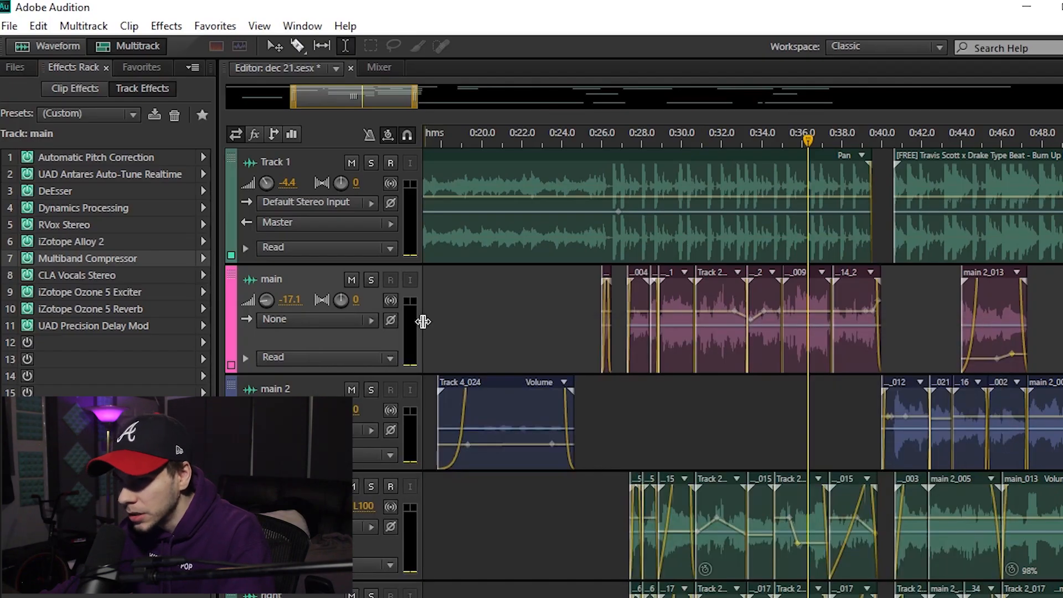
double_click(128, 260)
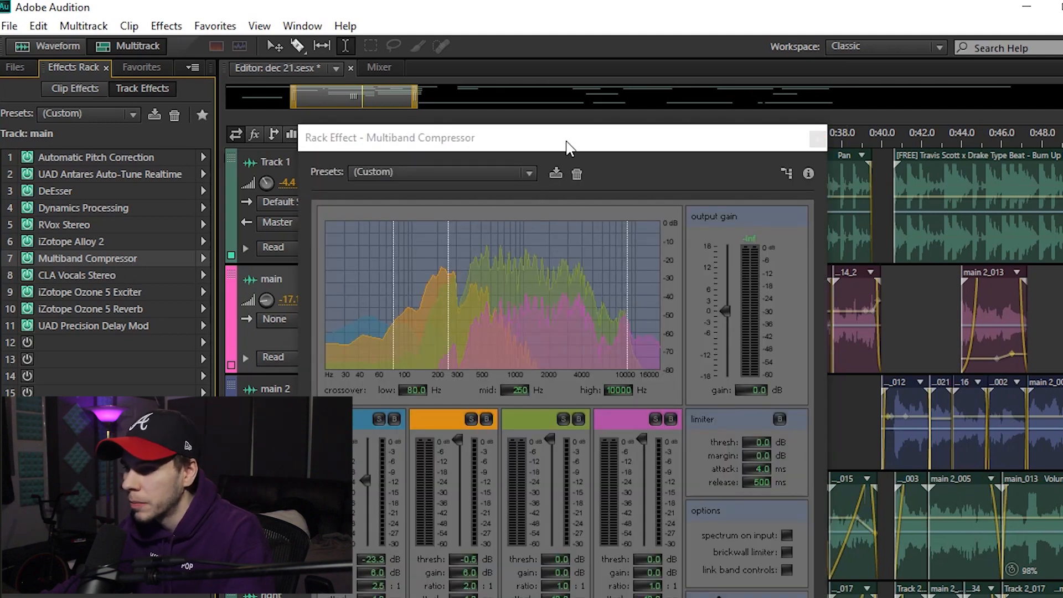
left_click_drag(530, 146, 571, 164)
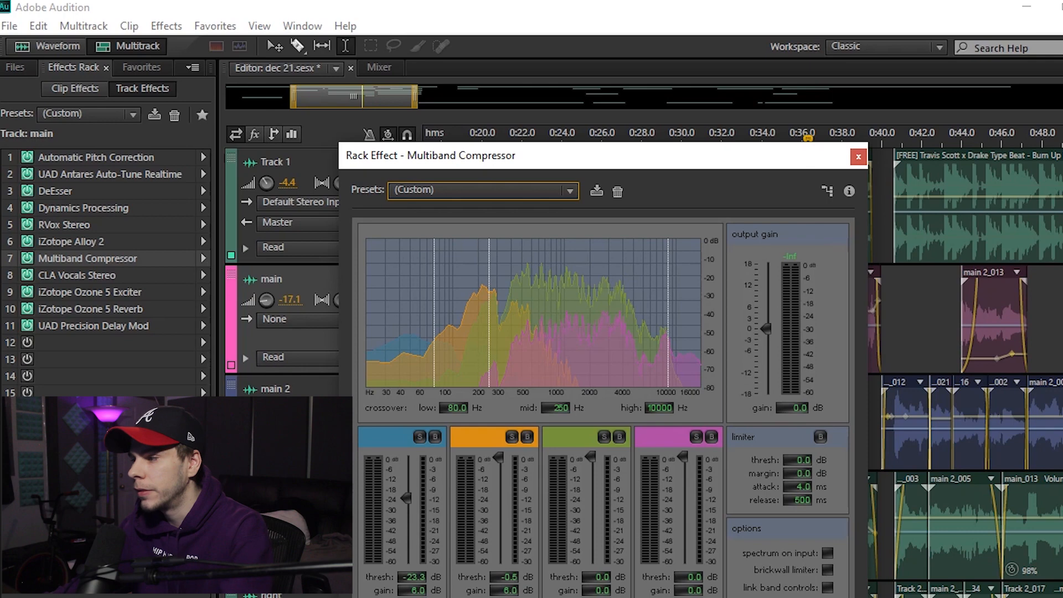
left_click_drag(674, 165, 697, 81)
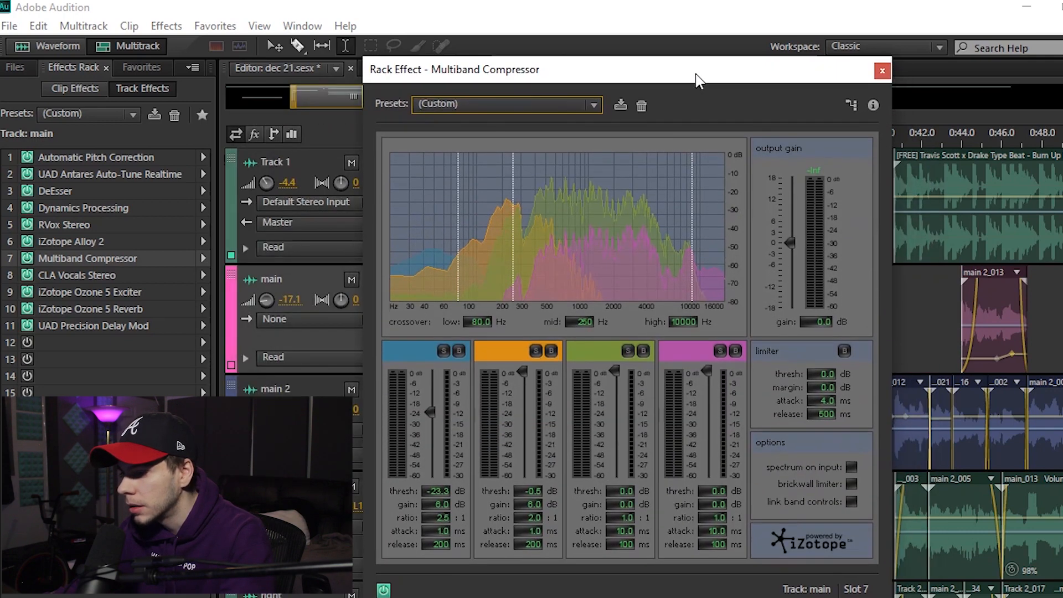
key("alt+Tab")
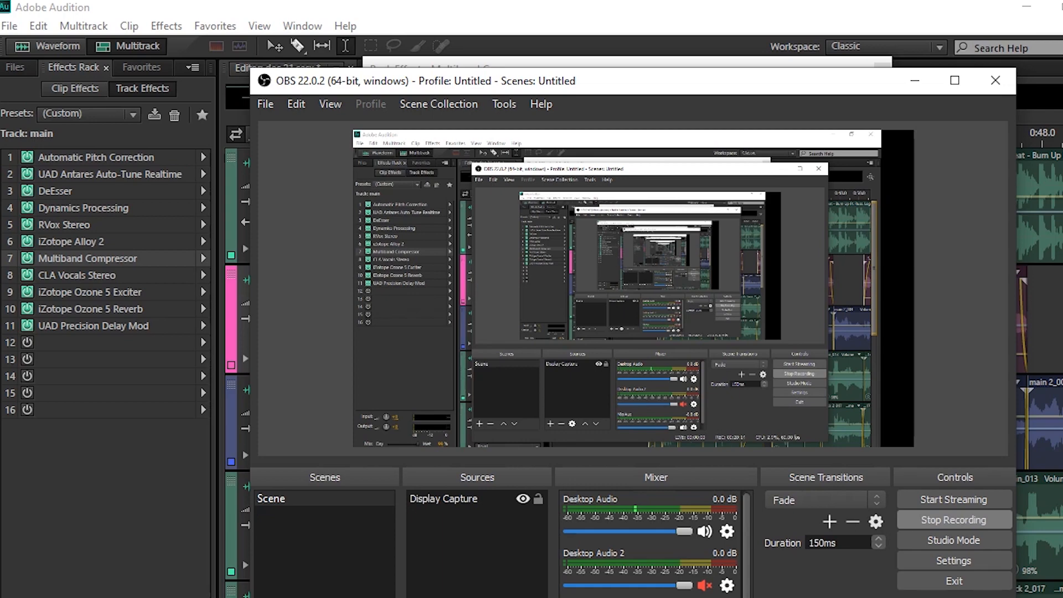
key("alt+Tab")
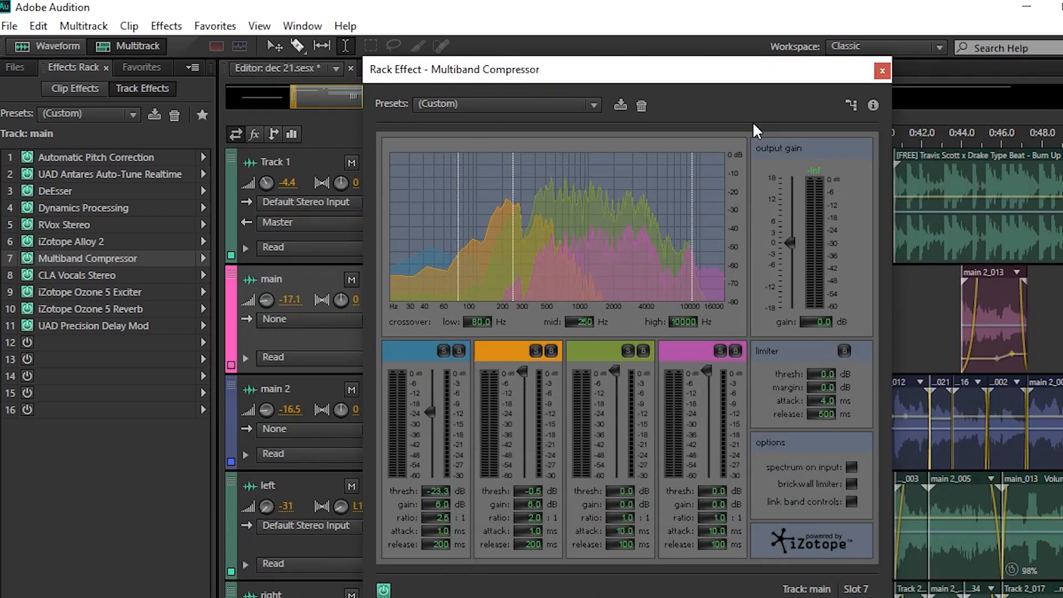
left_click_drag(756, 80, 765, 25)
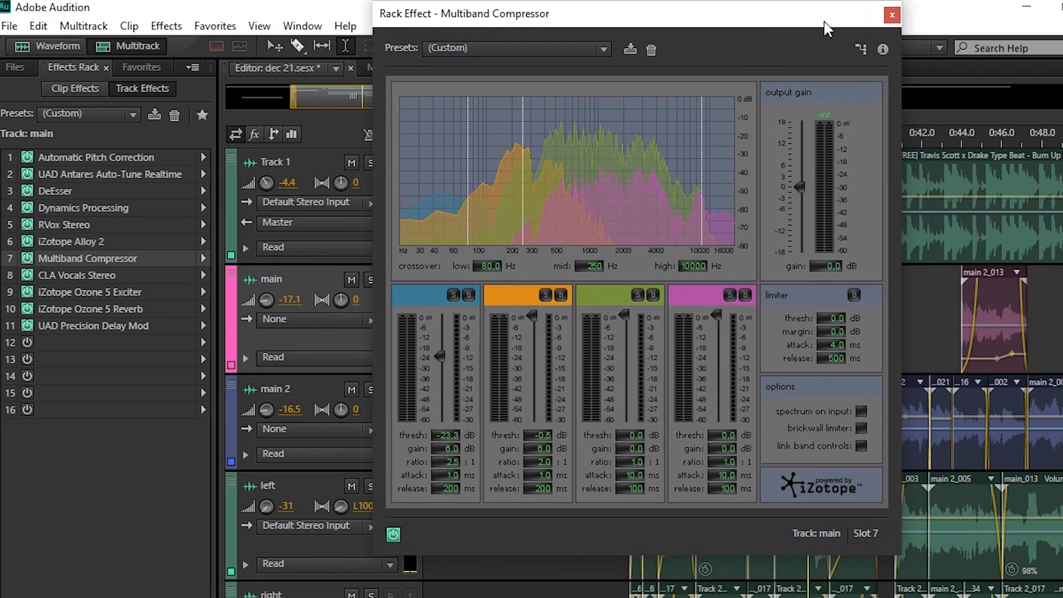
left_click(892, 16)
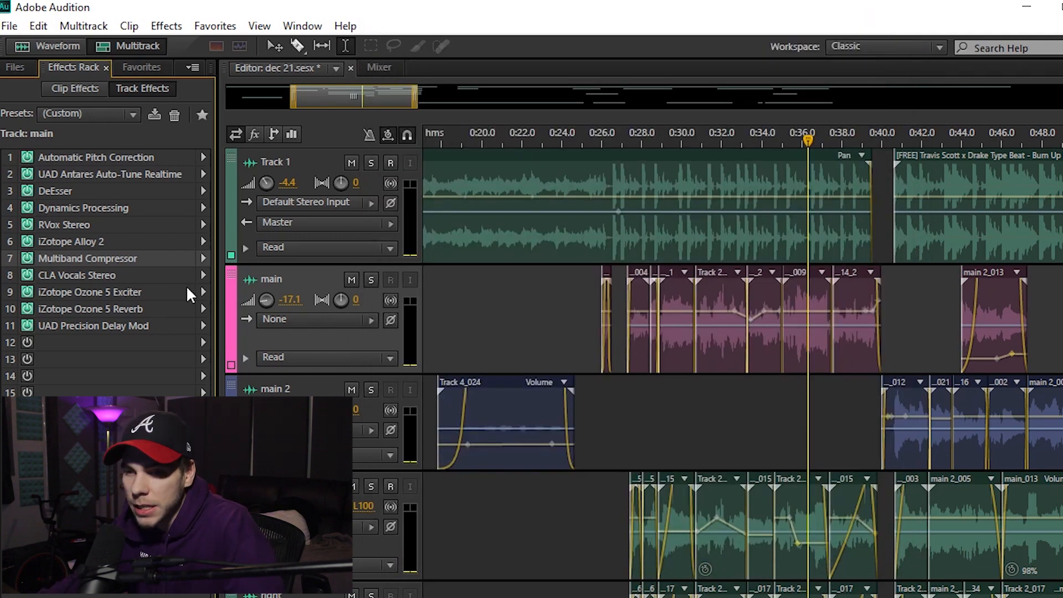
double_click(133, 269)
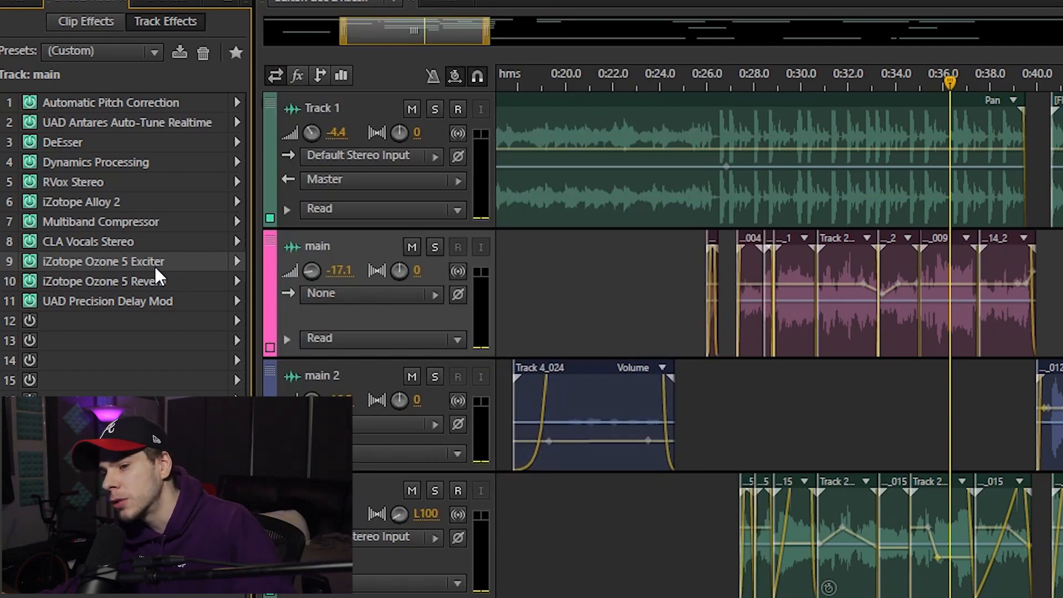
Open the iZotope Ozone 5 Exciter on the main track, solo that track and play it with the Exciter in view.
double_click(155, 266)
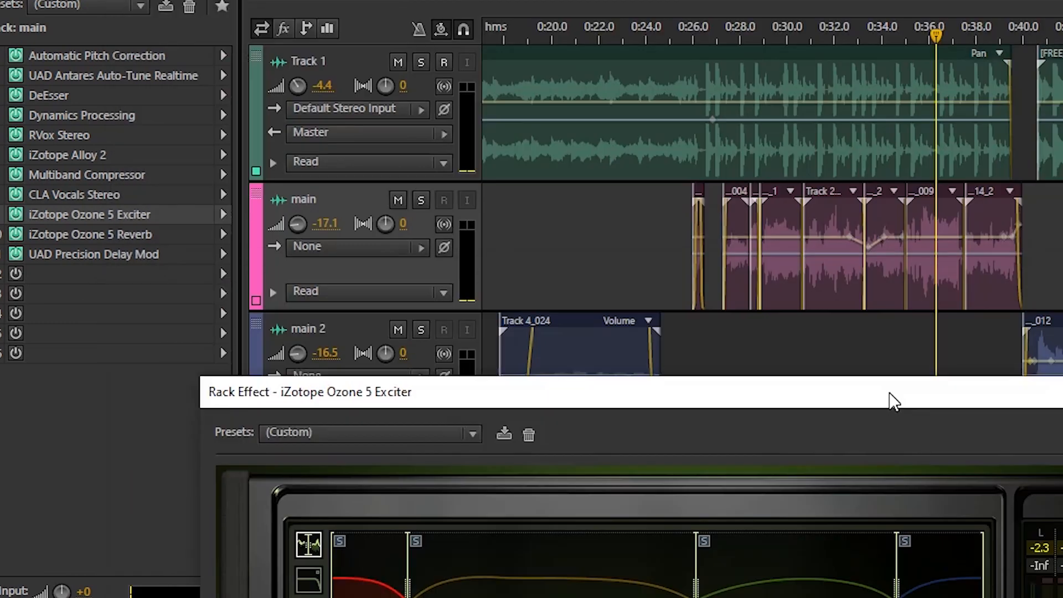
left_click_drag(936, 596, 891, 372)
left_click(421, 200)
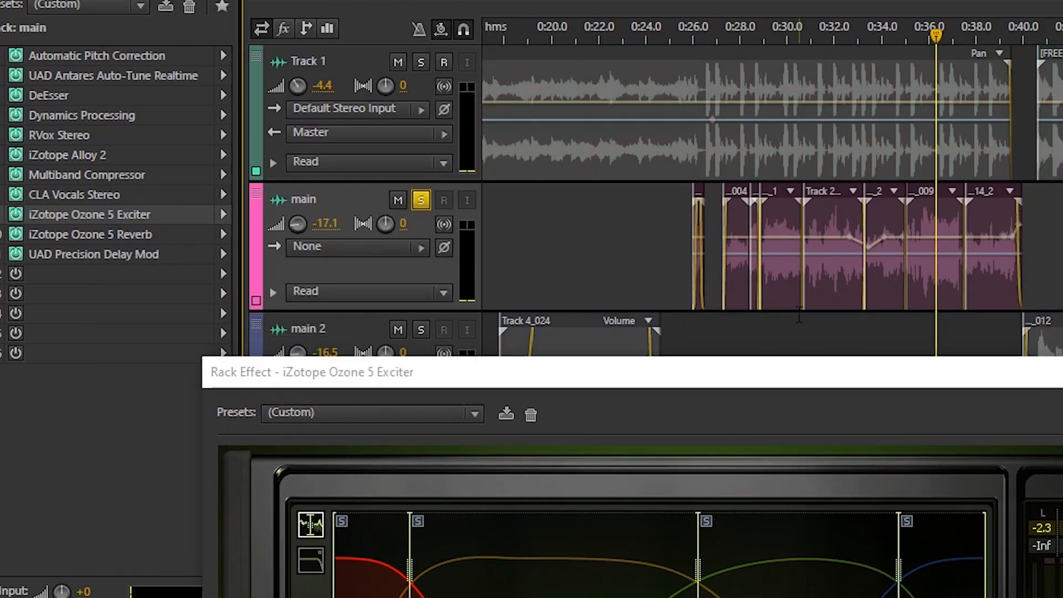
left_click_drag(782, 380, 763, 253)
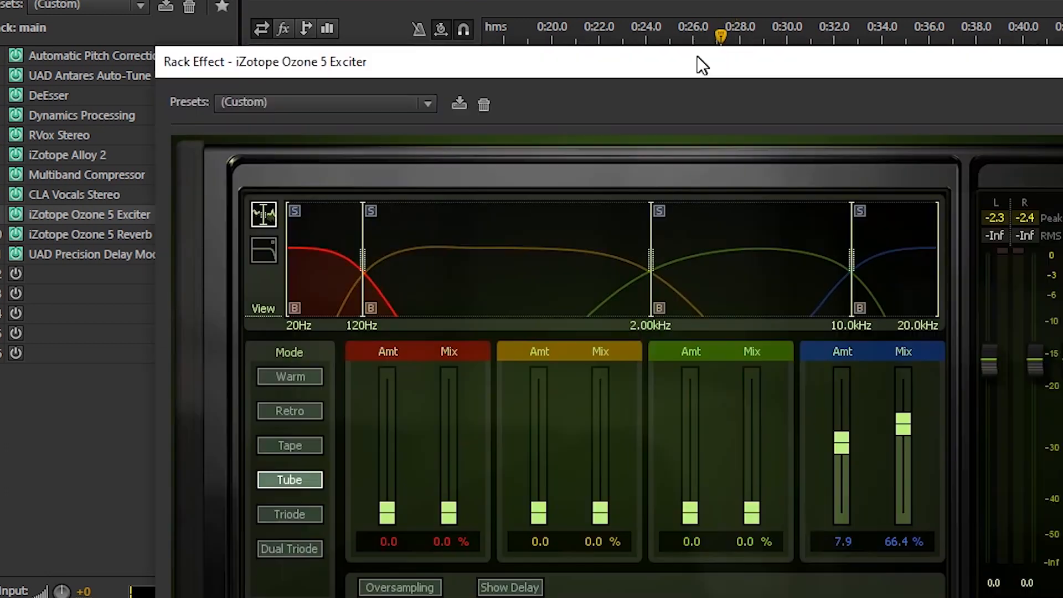
left_click_drag(702, 65, 688, 1)
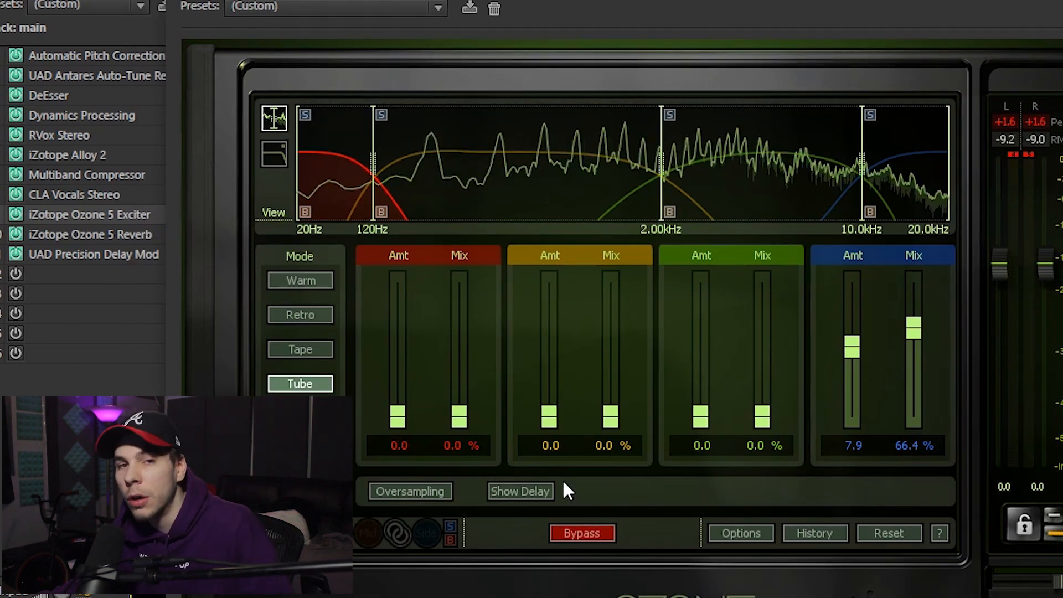
Raise the amount to 15.0 and the mix to 100% in the Exciter's red, yellow and green bands.
left_click_drag(549, 418, 549, 277)
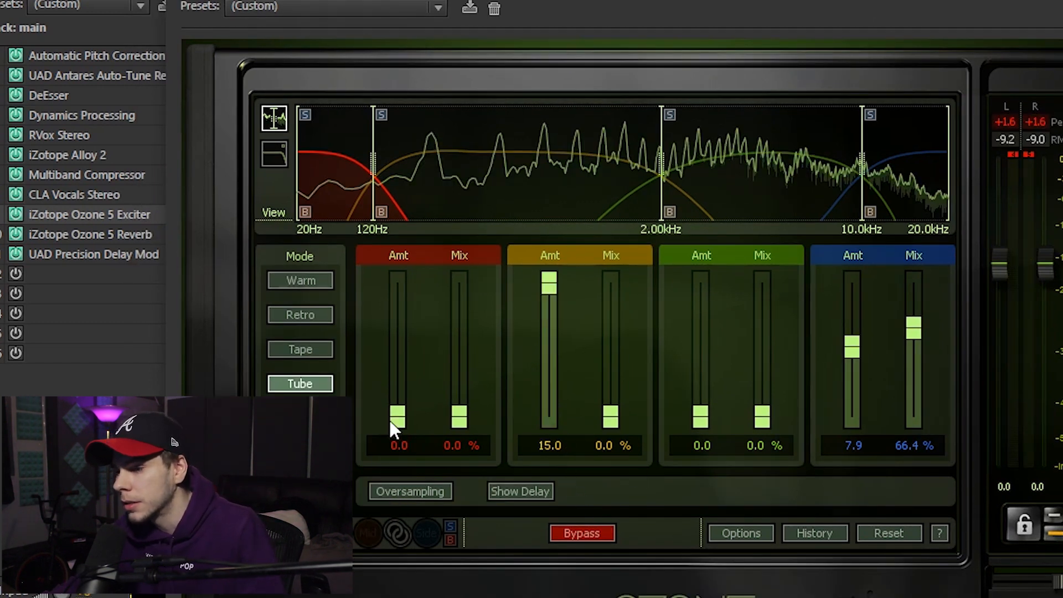
left_click_drag(396, 418, 427, 317)
left_click_drag(459, 417, 460, 279)
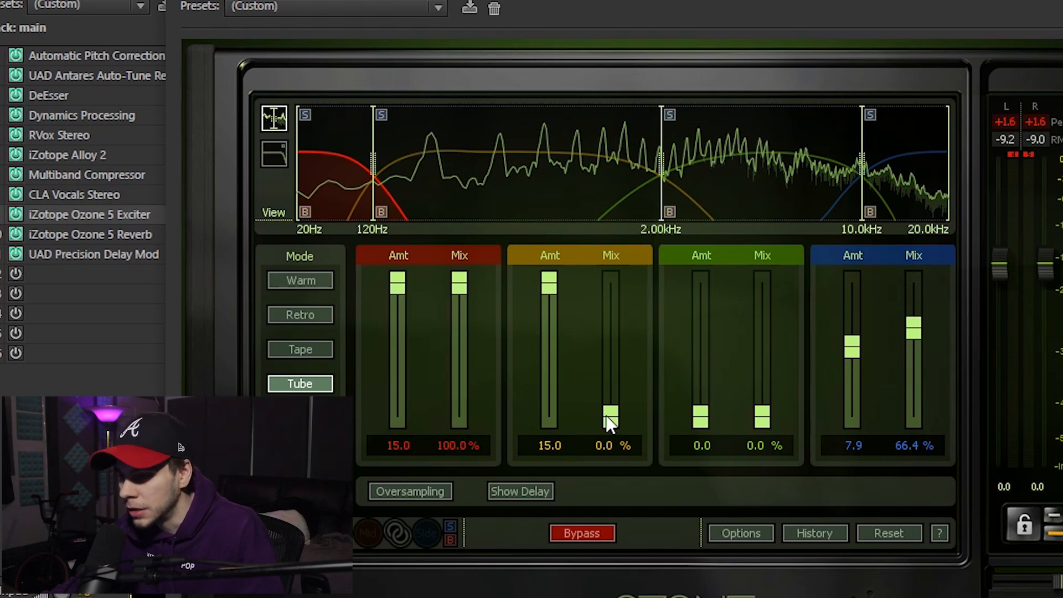
left_click_drag(611, 418, 610, 279)
left_click_drag(700, 423, 701, 280)
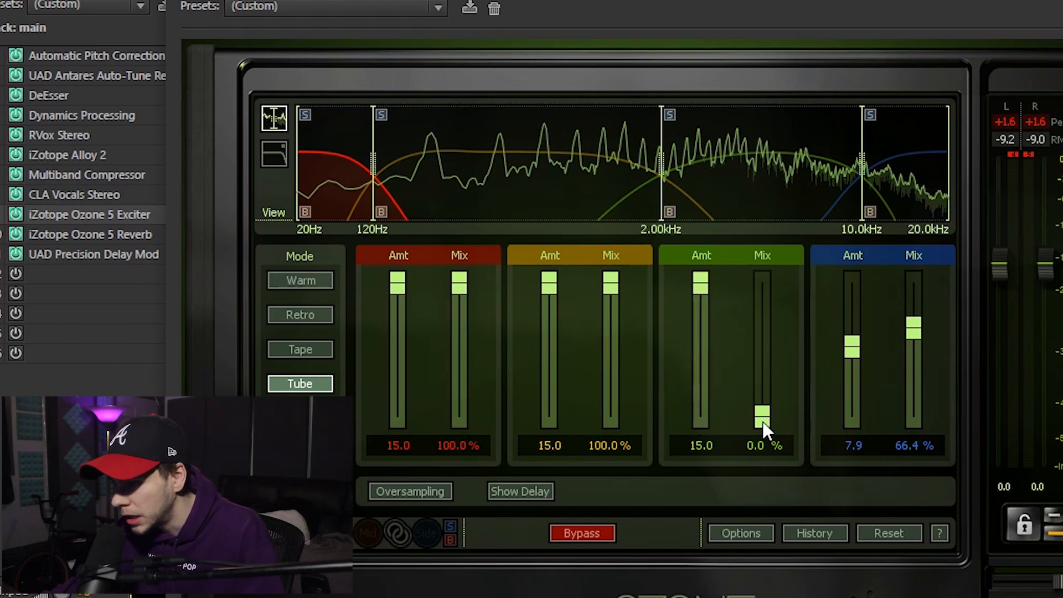
left_click_drag(763, 420, 762, 279)
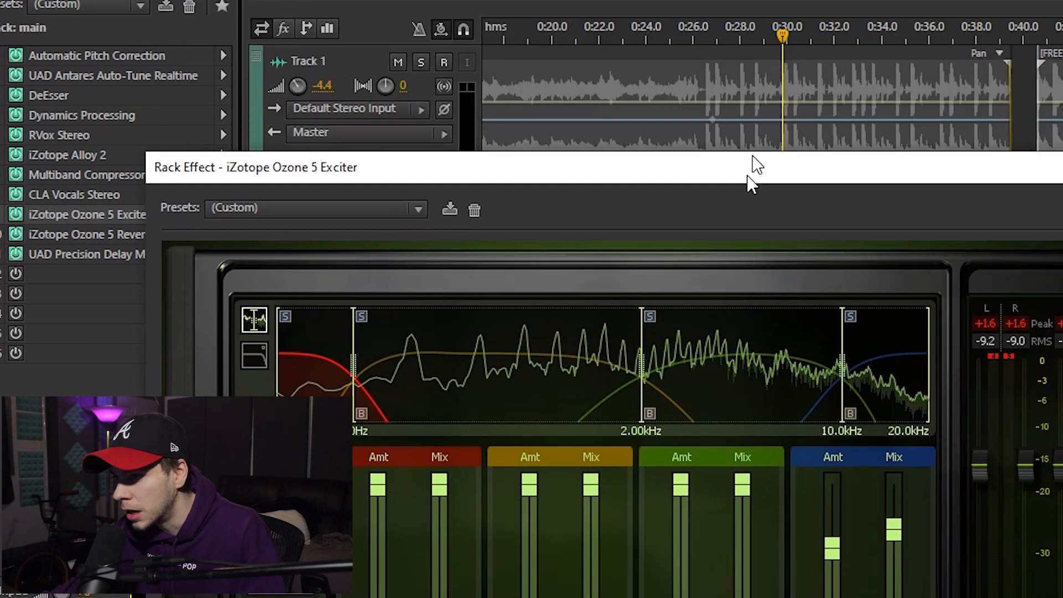
Play the soloed main track and lower the sliders of the Exciter's green and yellow bands.
left_click_drag(754, 167, 726, 268)
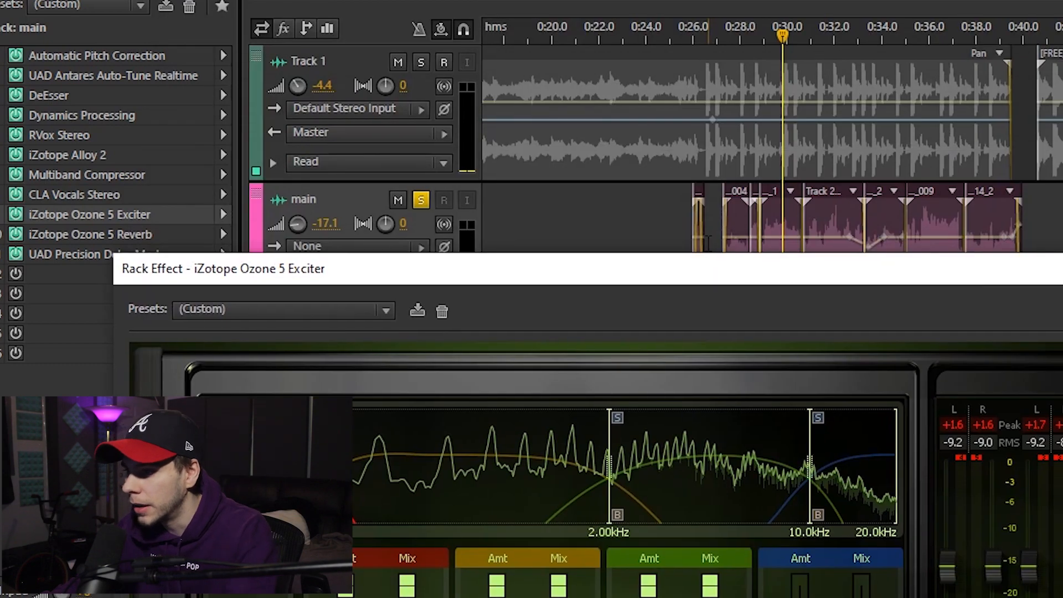
key("space")
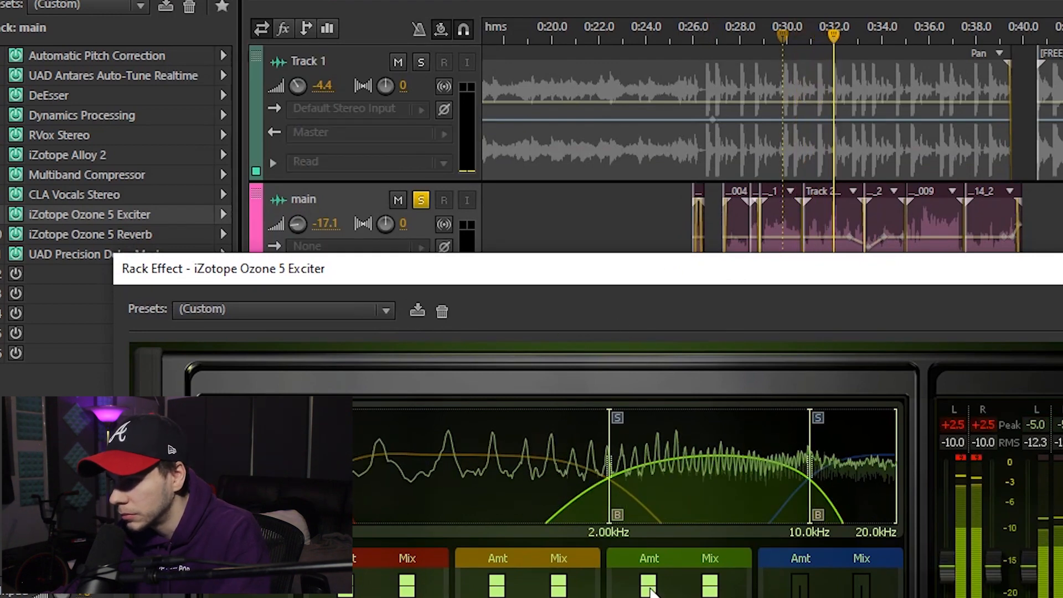
key("space")
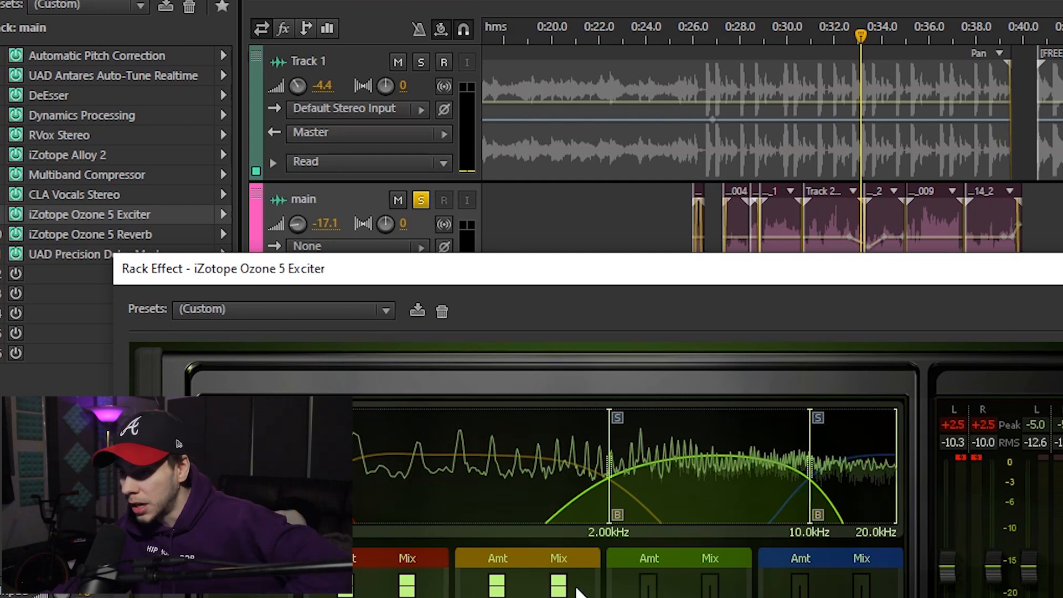
left_click_drag(559, 587, 559, 597)
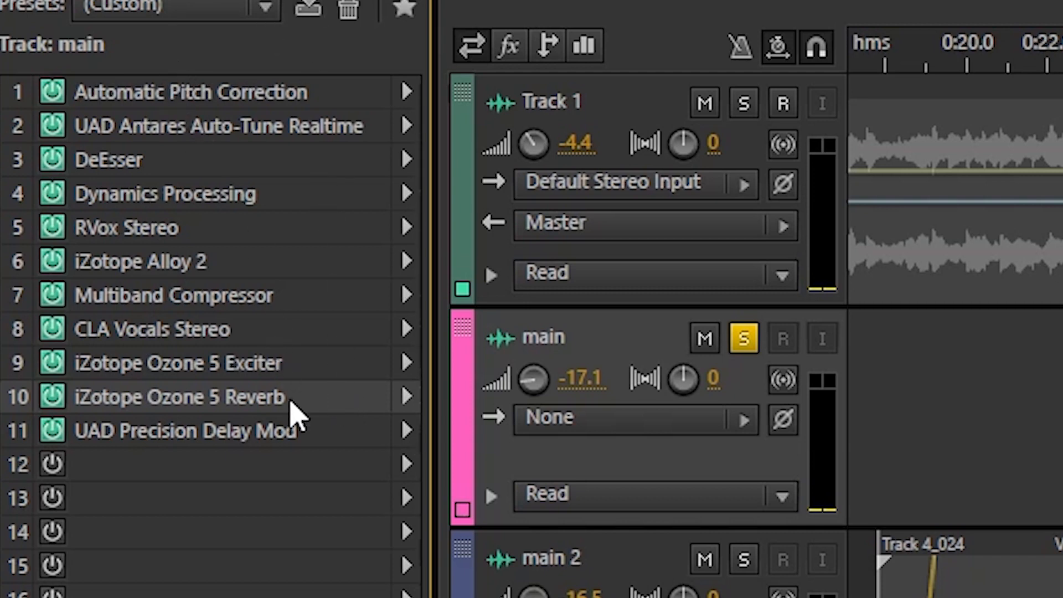
Open the iZotope Ozone 5 Reverb and the UAD Precision Delay Mod on the main track and play the soloed vocal.
double_click(291, 397)
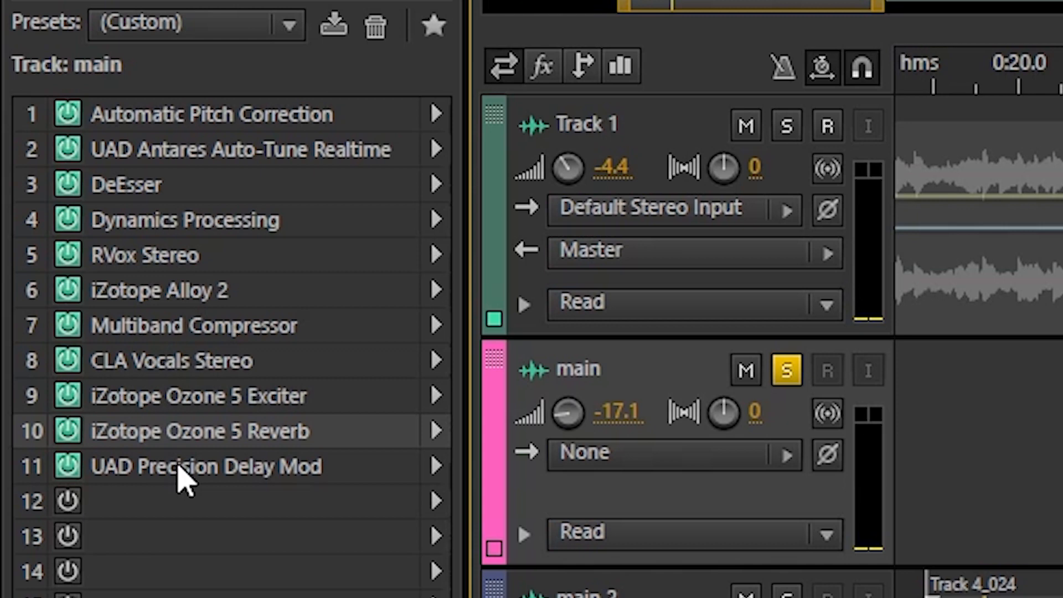
double_click(178, 466)
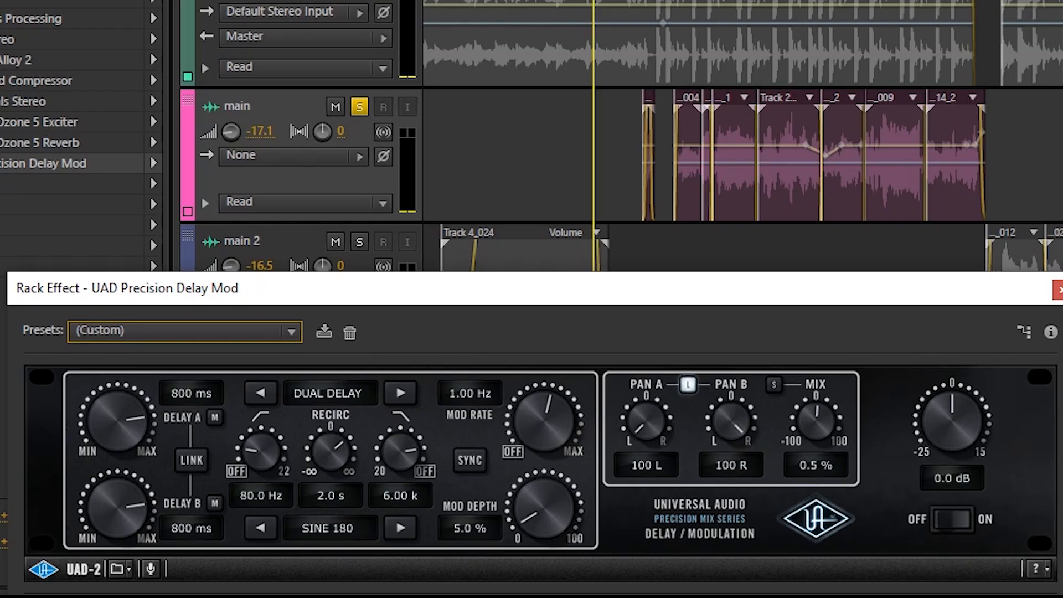
key("space")
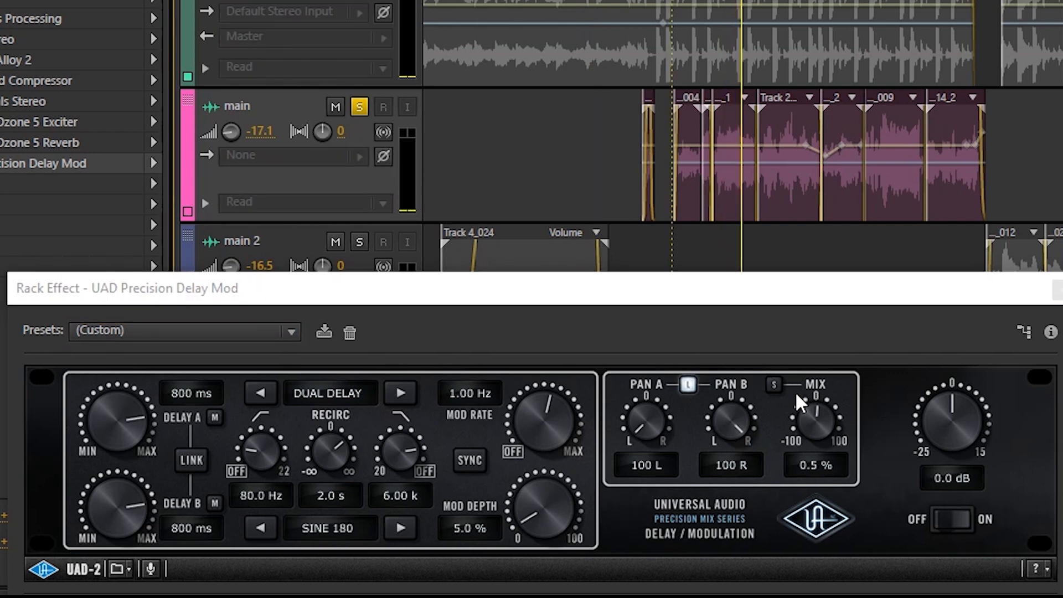
Test the Precision Delay Mod's mix at 42.7%, and settle it at 1.0%.
mouse_move(811, 410)
left_mouse_down()
mouse_move(839, 410)
mouse_move(866, 437)
left_mouse_up()
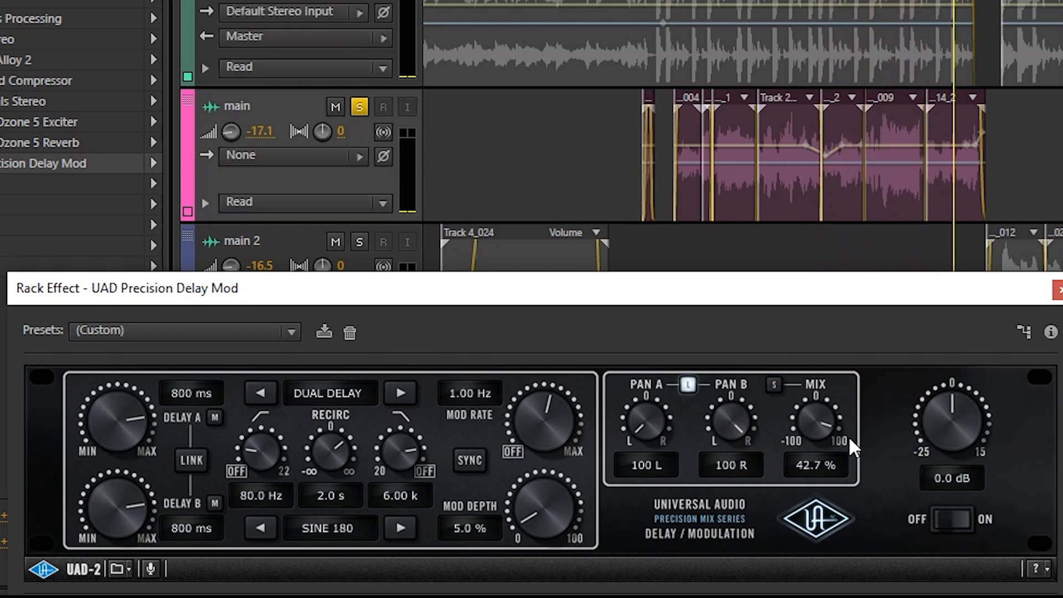
left_click_drag(823, 419, 825, 393)
double_click(820, 460)
type("1")
Play the main vocal with the delay from about 0:28, clear the track's solo and close the delay's settings.
left_click(715, 2)
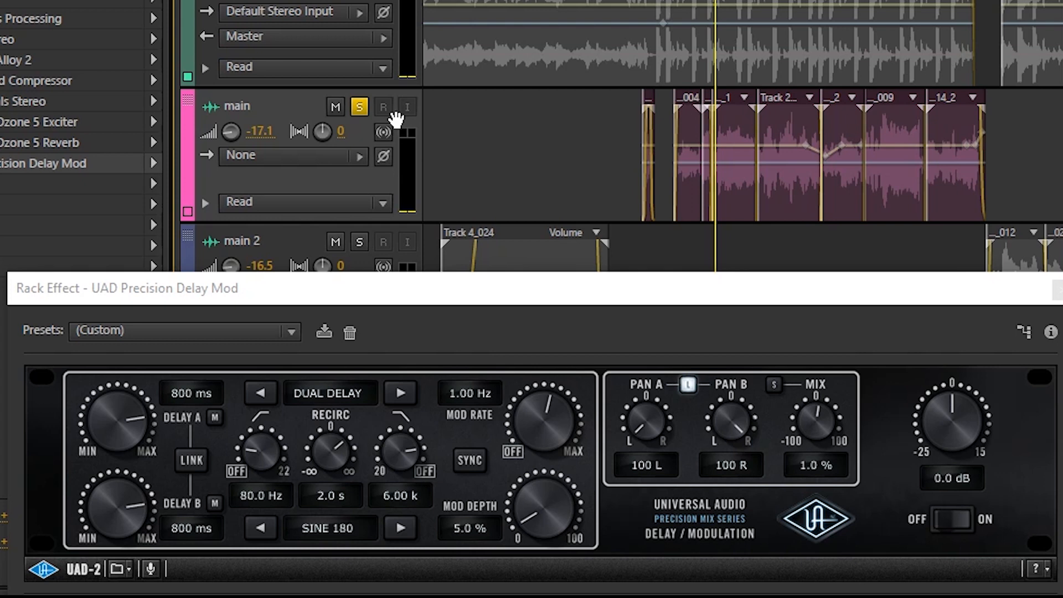
key("space")
left_click(363, 108)
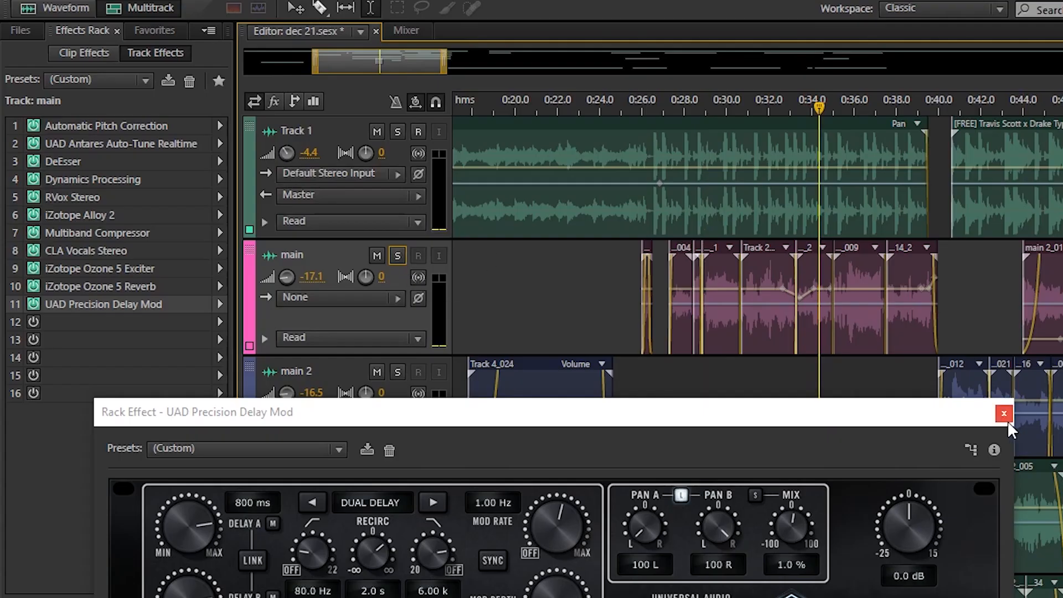
left_click(1005, 418)
Show more of the timeline and play the full mix from about 0:38, across the change from main to main 2.
left_click(584, 271)
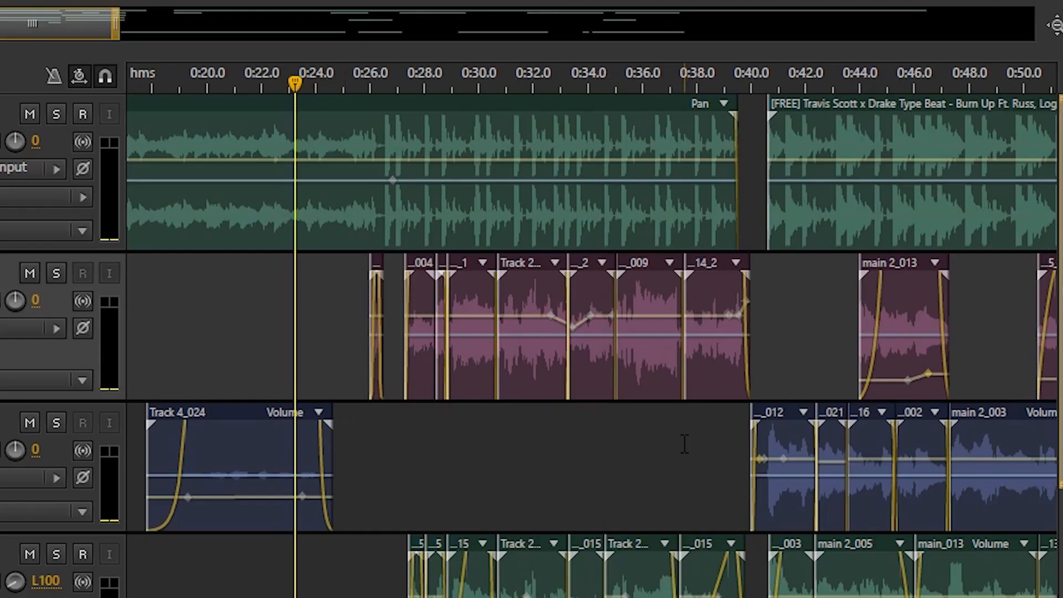
left_click(895, 392)
left_click_drag(118, 39, 157, 48)
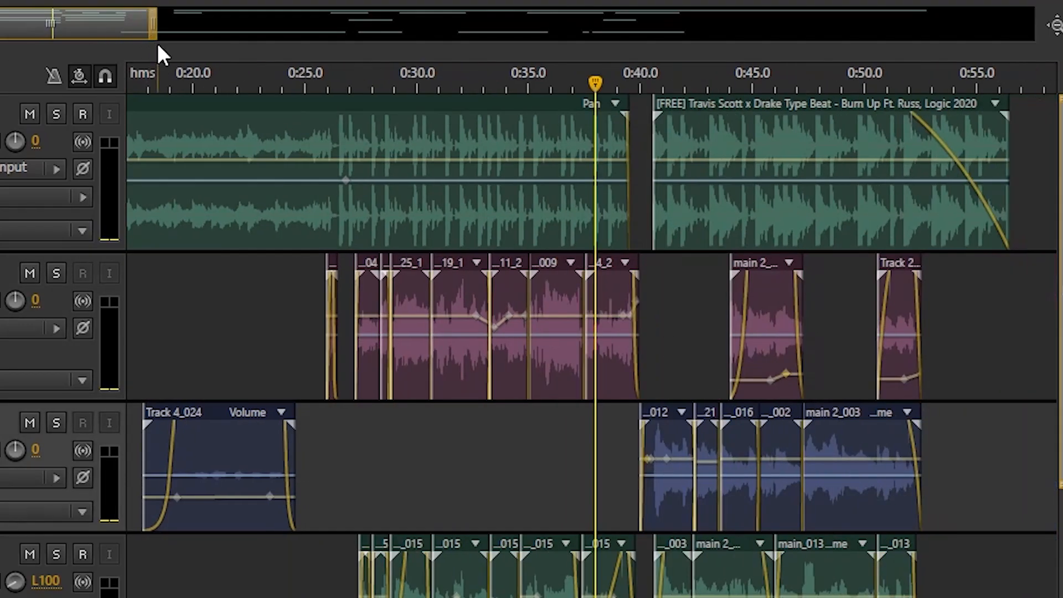
left_click(607, 85)
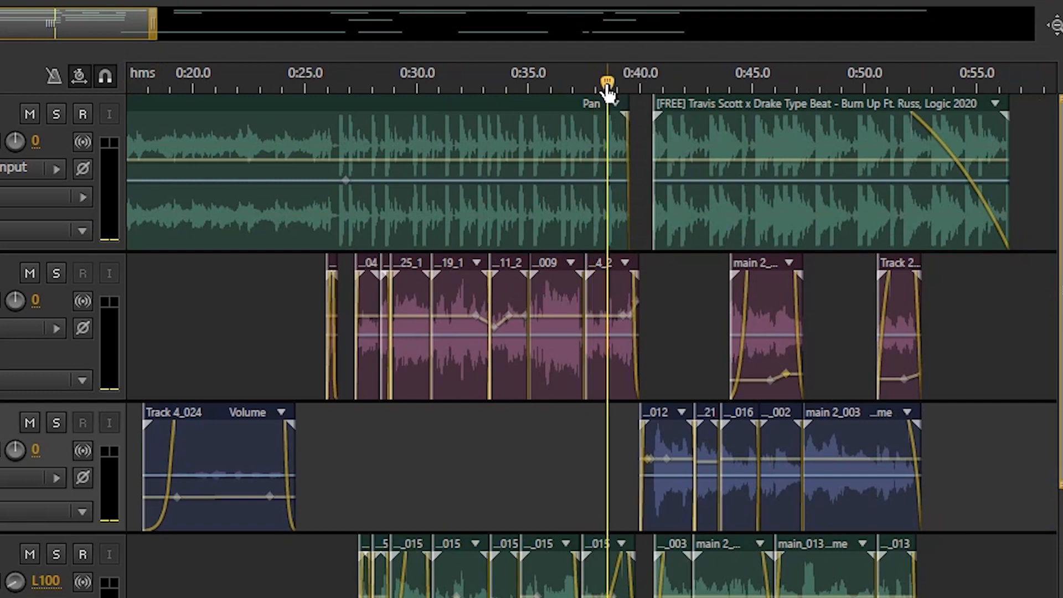
key("space")
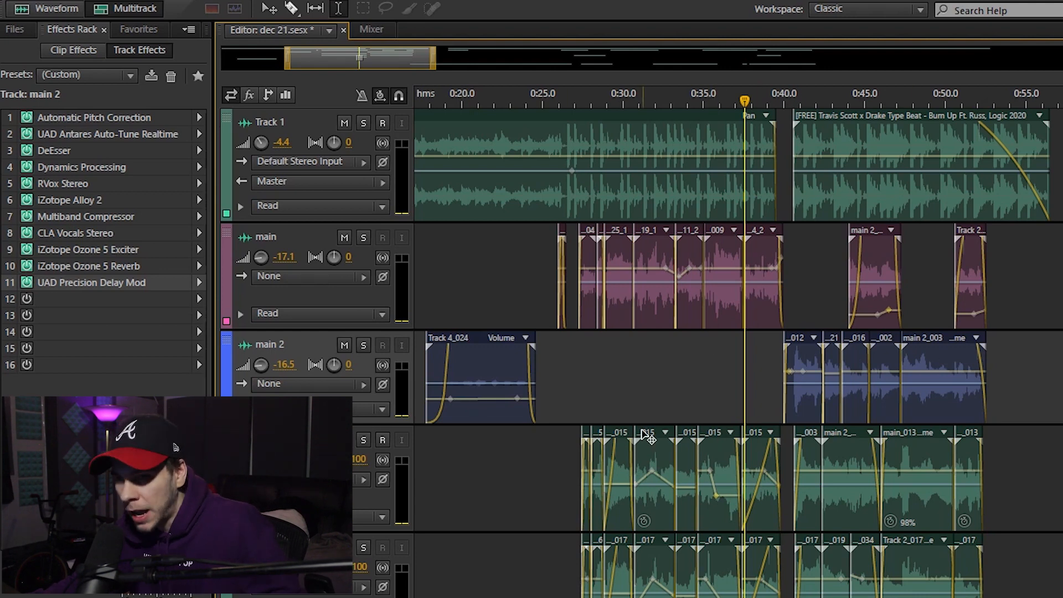
Examine the main 2 track's iZotope Ozone 5 Reverb settings, close them, and open its CLA Vocals Stereo.
double_click(153, 265)
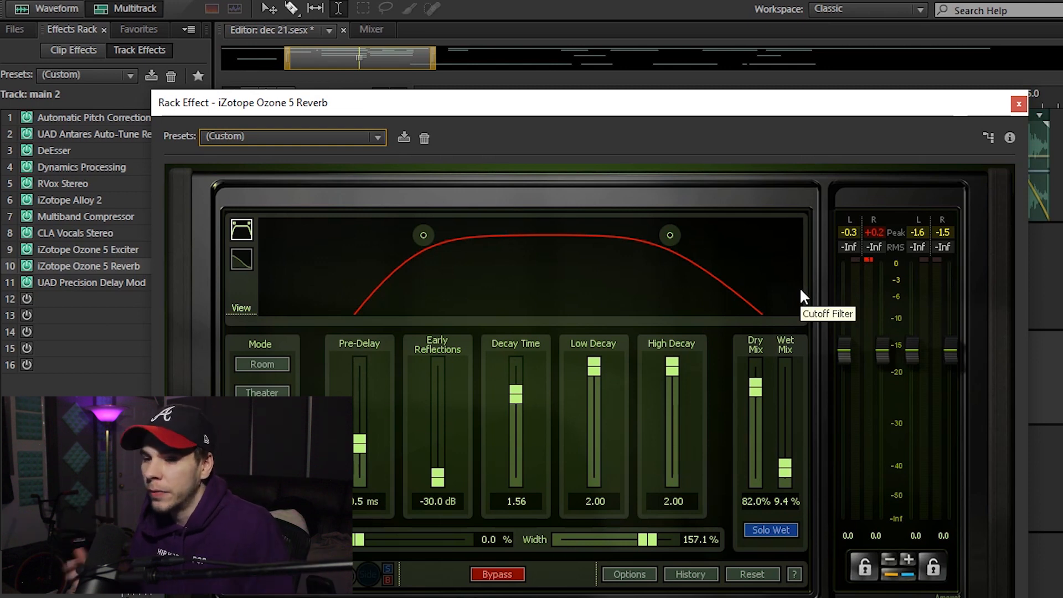
left_click(1018, 104)
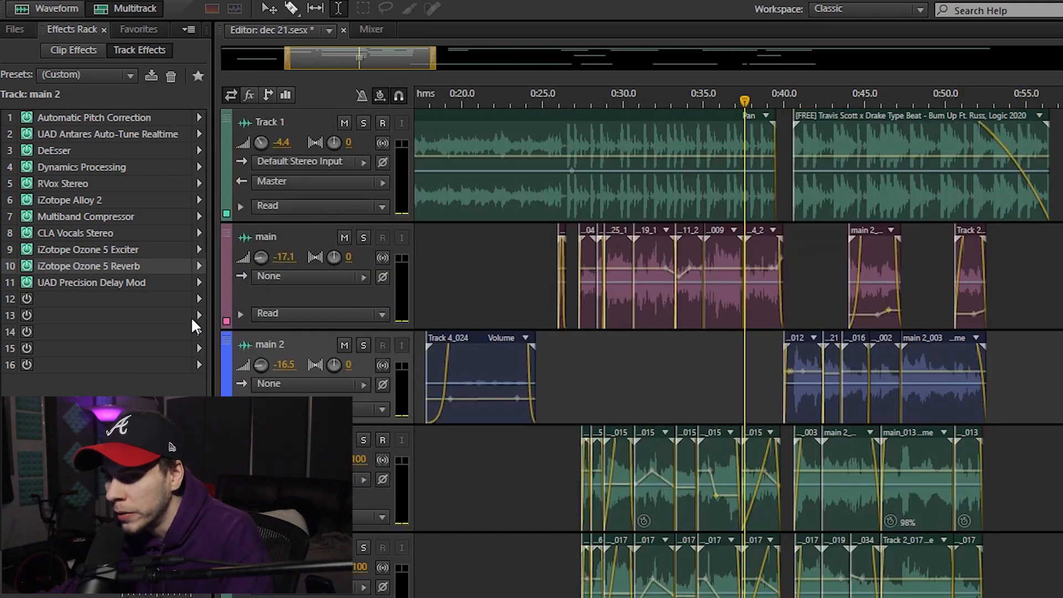
double_click(66, 232)
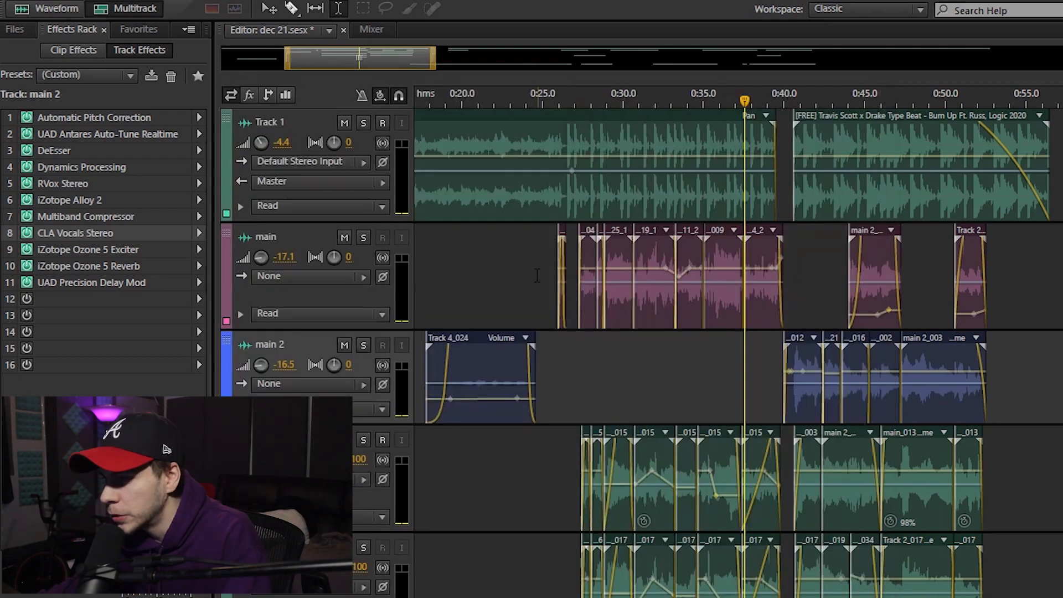
Mark the main and main 2 vocal sections on the timeline, and view both tracks' strips in the Mixer before returning to the Editor.
left_click_drag(536, 275, 798, 293)
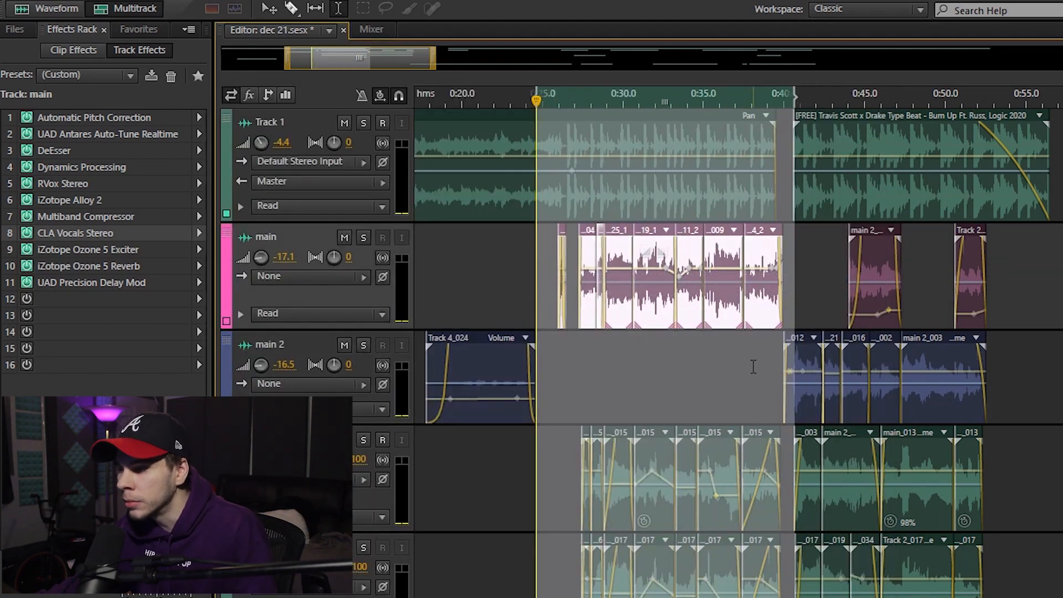
left_click_drag(760, 375, 1062, 381)
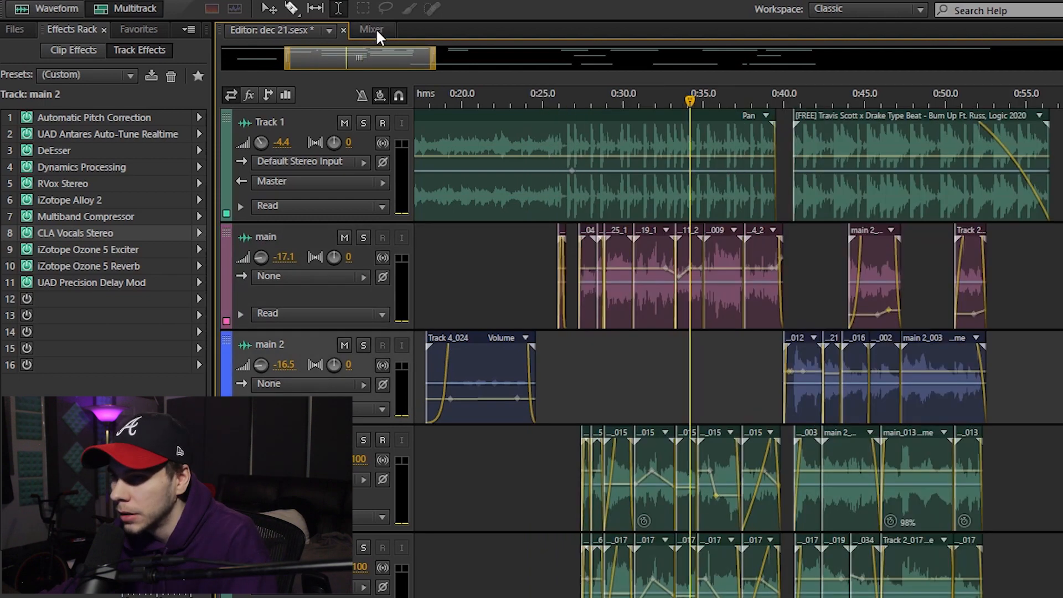
left_click(374, 31)
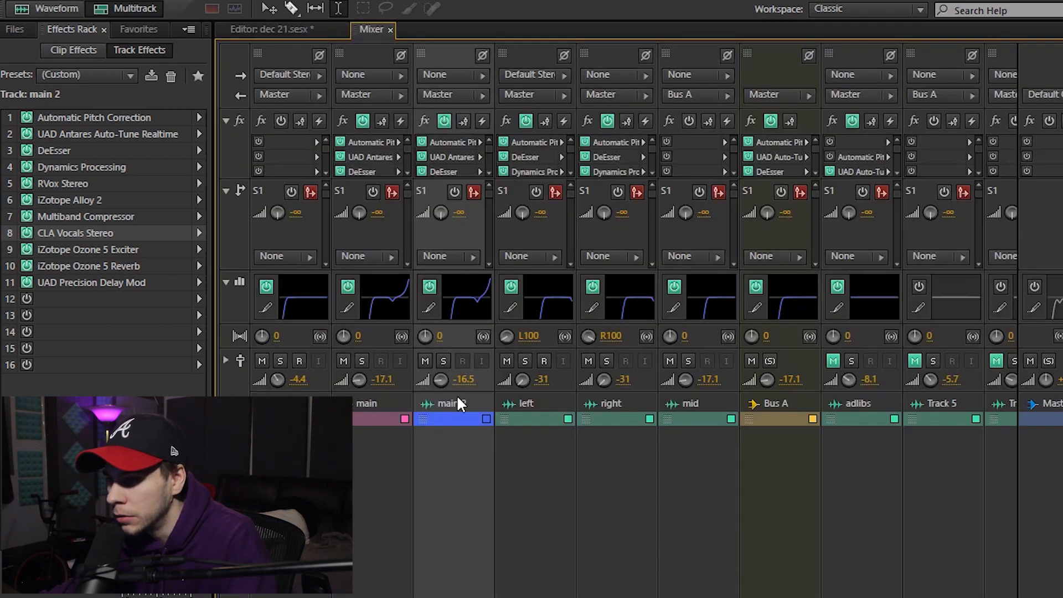
left_click(327, 27)
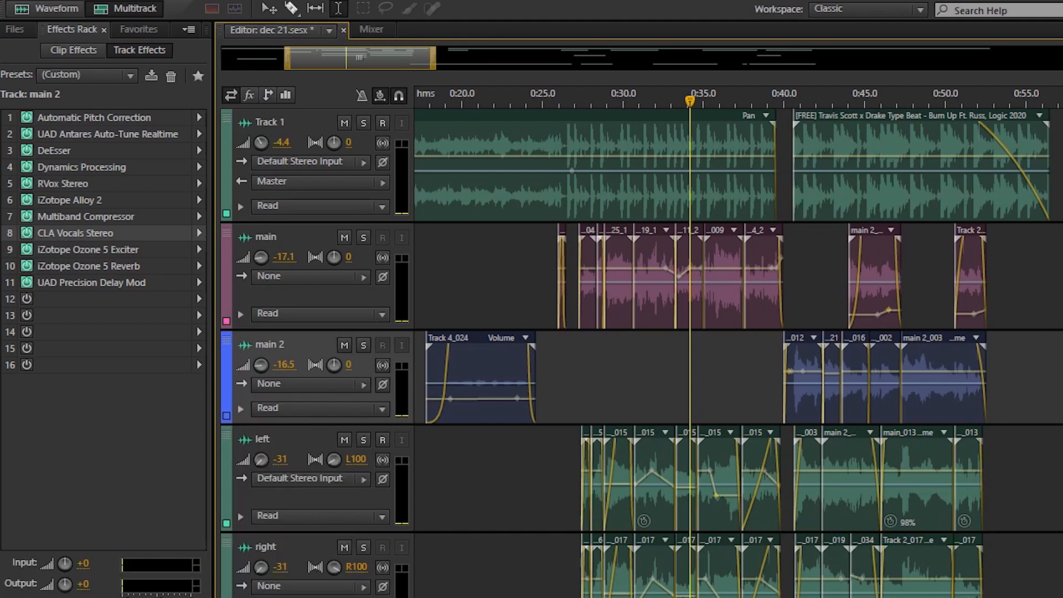
Solo the left and right tracks and play them from about 0:27, clearing both solos after listening.
scroll(642, 354, "down", 5)
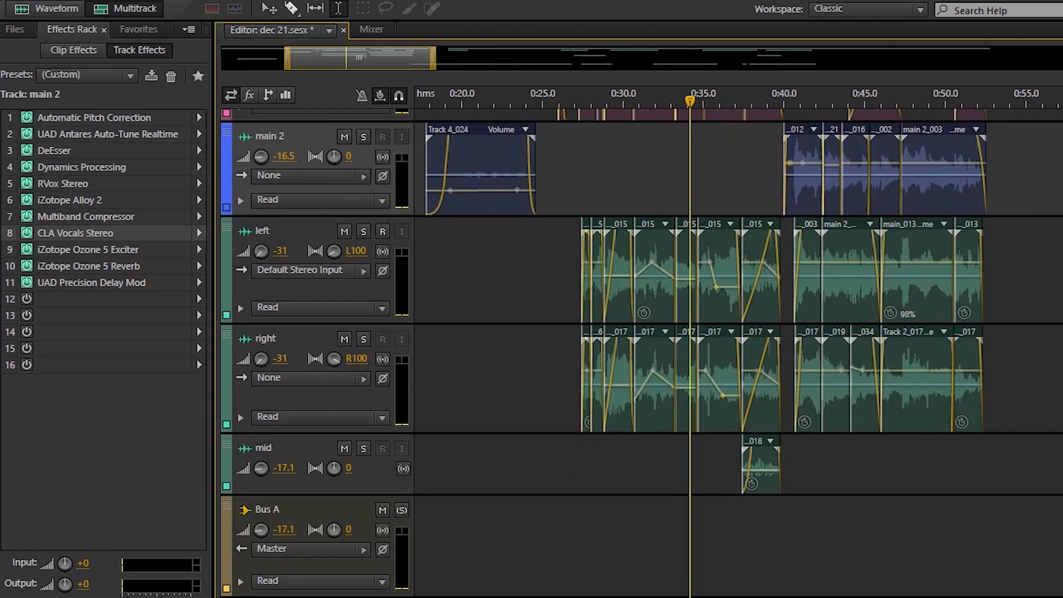
scroll(317, 354, "up", 1)
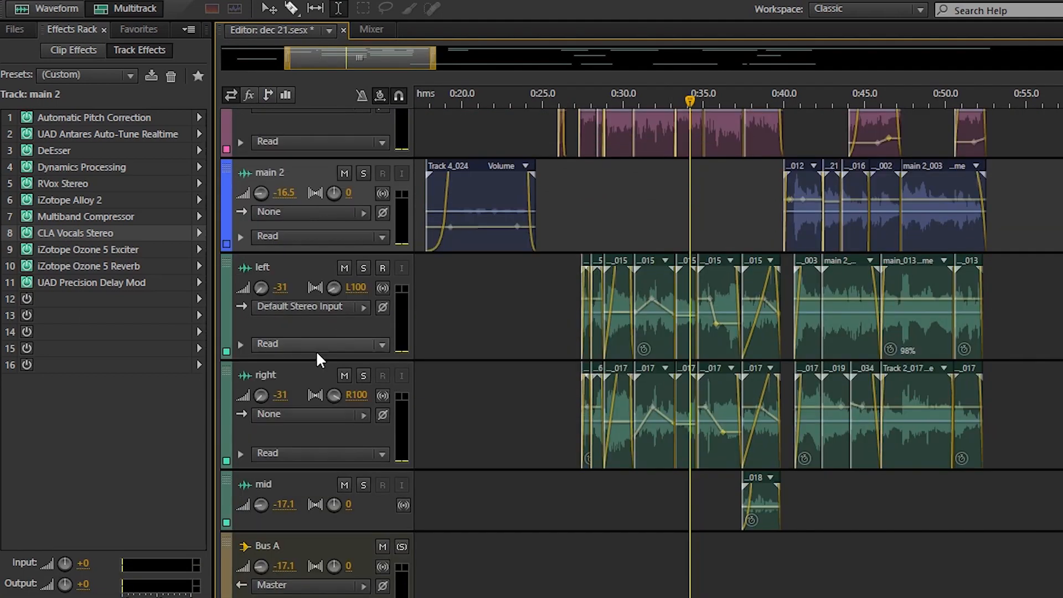
left_click(582, 485)
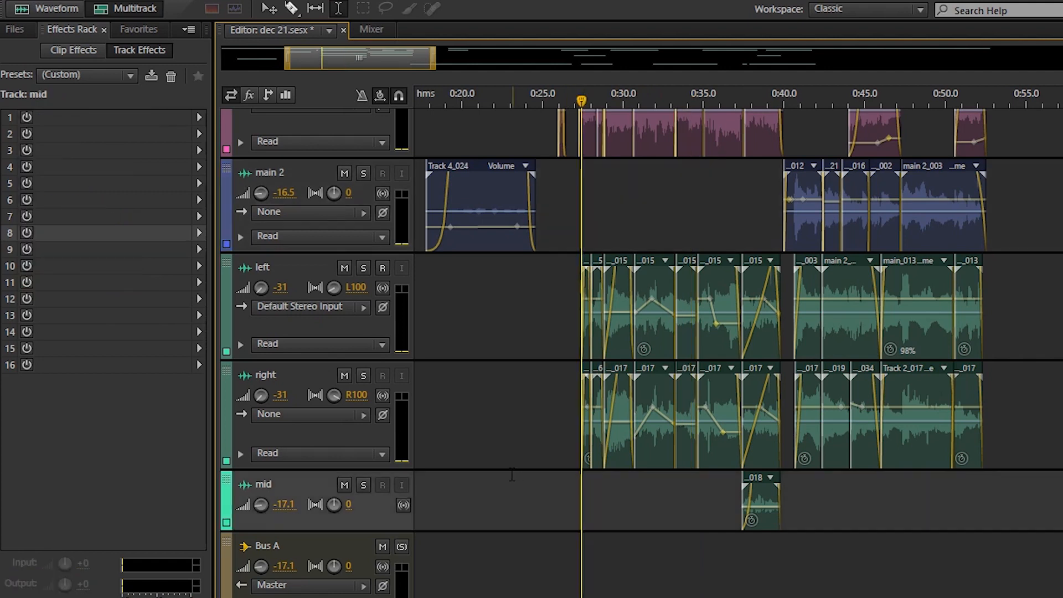
left_click(363, 267)
key("space")
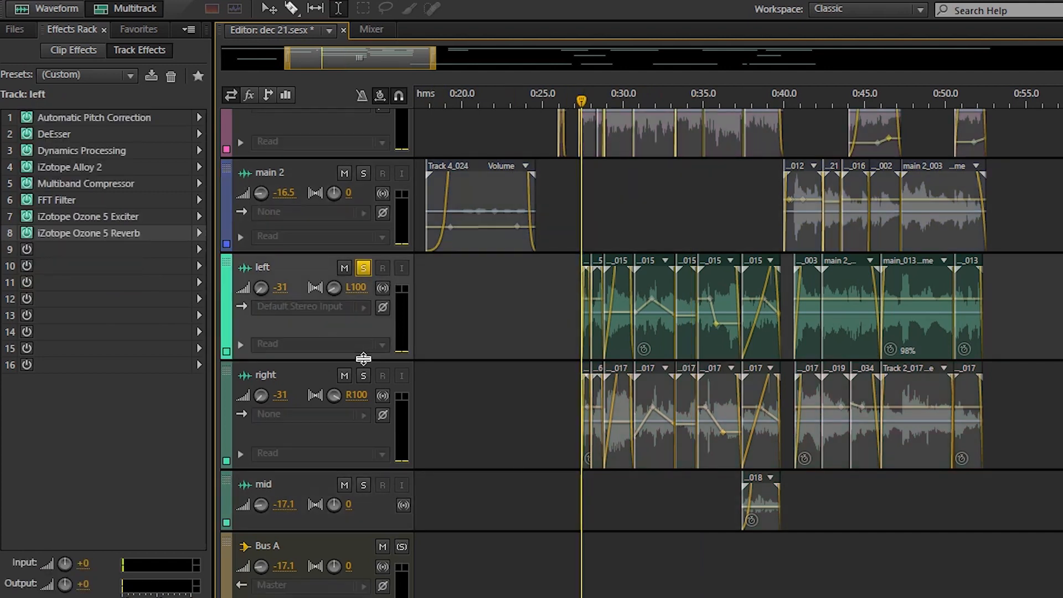
left_click(363, 376)
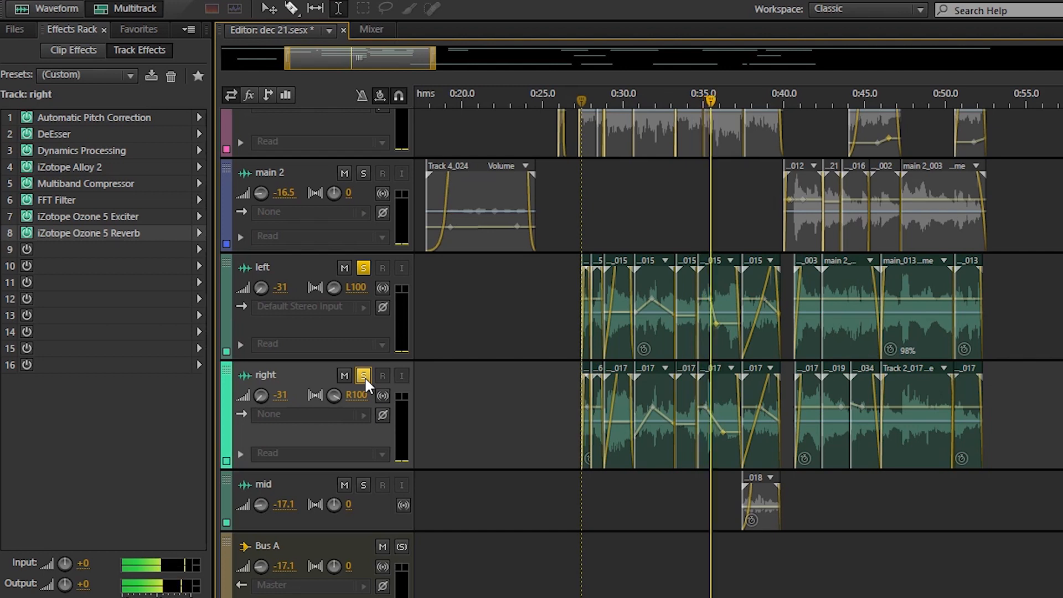
left_click(363, 375)
left_click(565, 295)
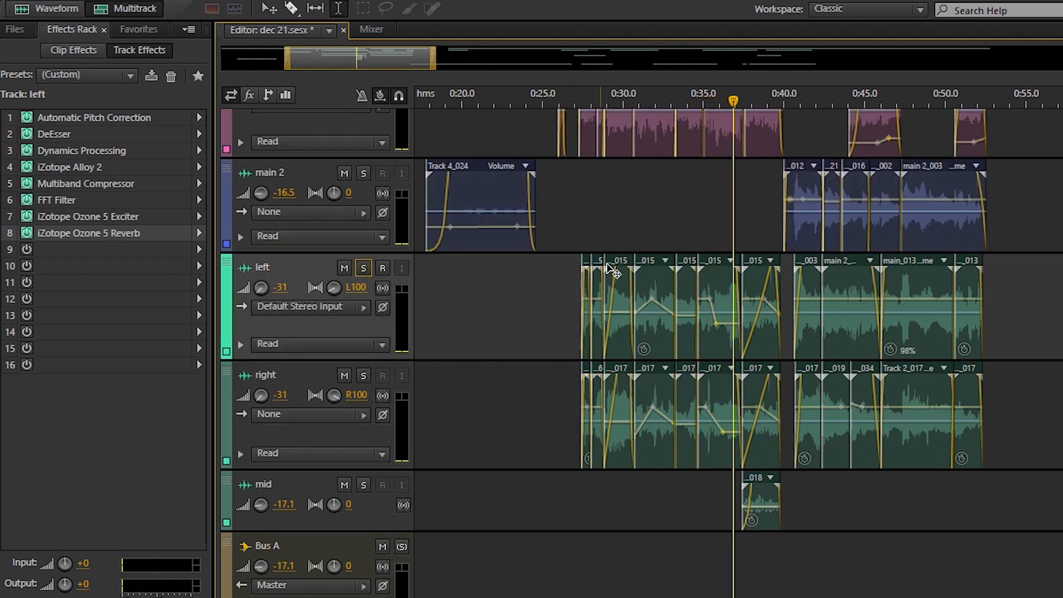
Inspect the volume envelopes and clip alignment of the left and right tracks against the main vocal.
left_click(655, 408)
mouse_move(656, 408)
left_mouse_down()
mouse_move(658, 462)
mouse_move(656, 416)
mouse_move(672, 465)
mouse_move(656, 408)
left_mouse_up()
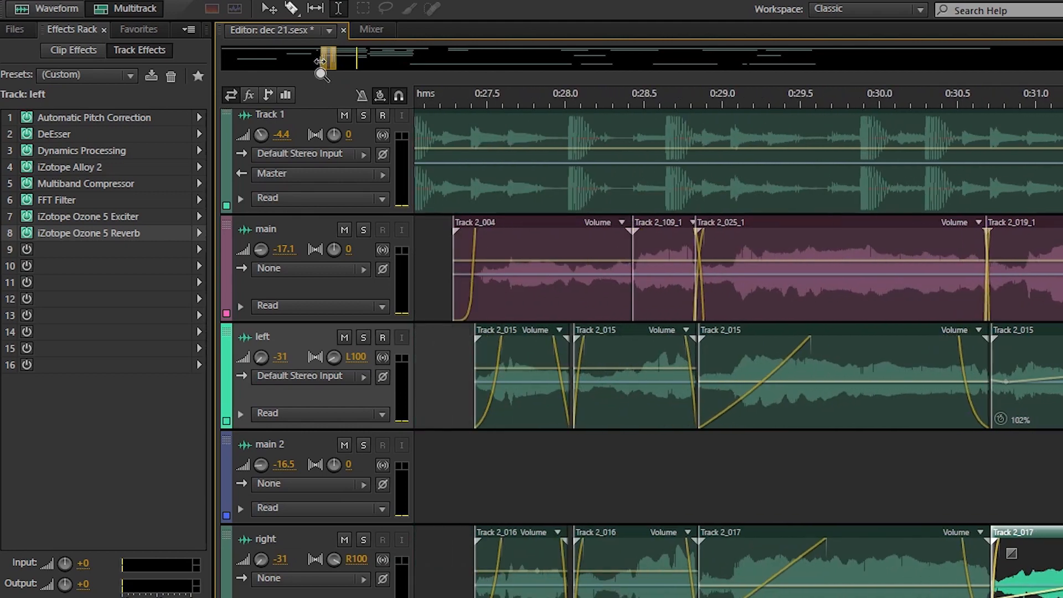
mouse_move(321, 60)
left_mouse_down()
mouse_move(342, 58)
mouse_move(326, 59)
left_mouse_up()
left_click_drag(663, 406, 659, 407)
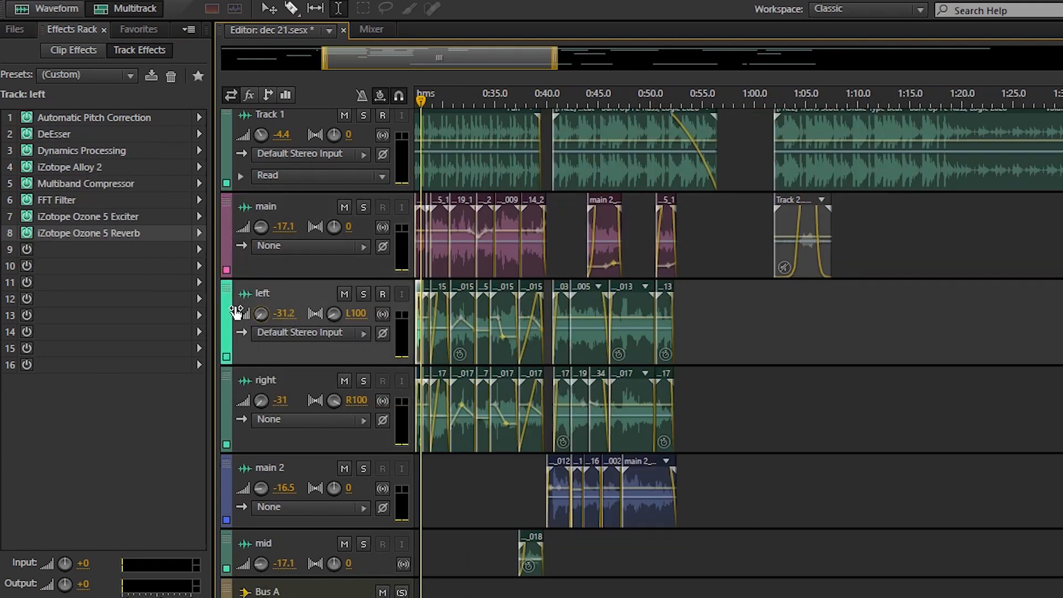
Compare the effects chains of the right, left and main tracks, checking main's Auto-Tune Realtime, RVox Stereo and CLA Vocals Stereo entries.
left_click(242, 372)
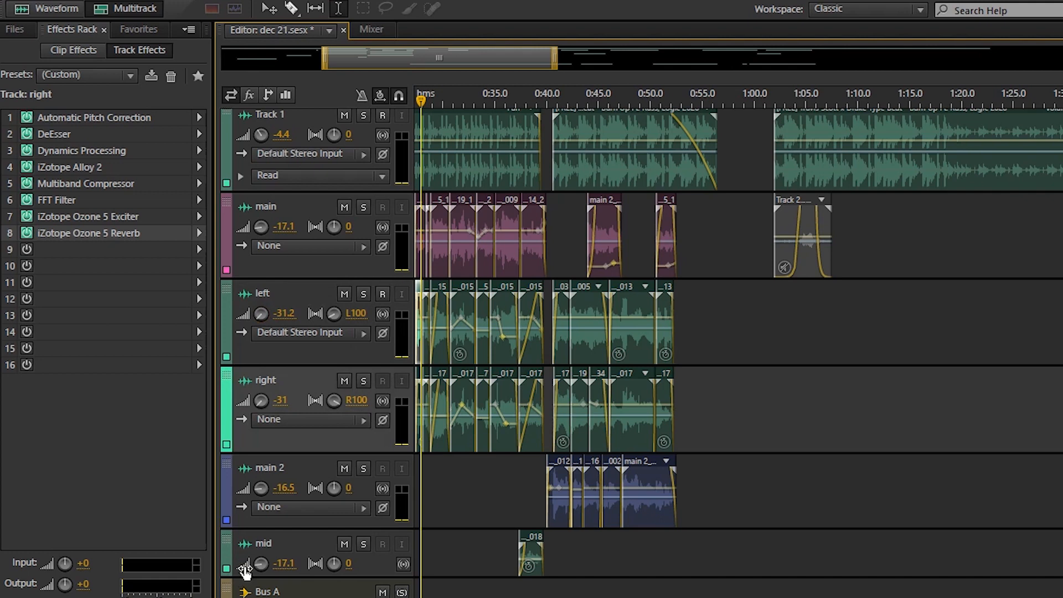
left_click(247, 294)
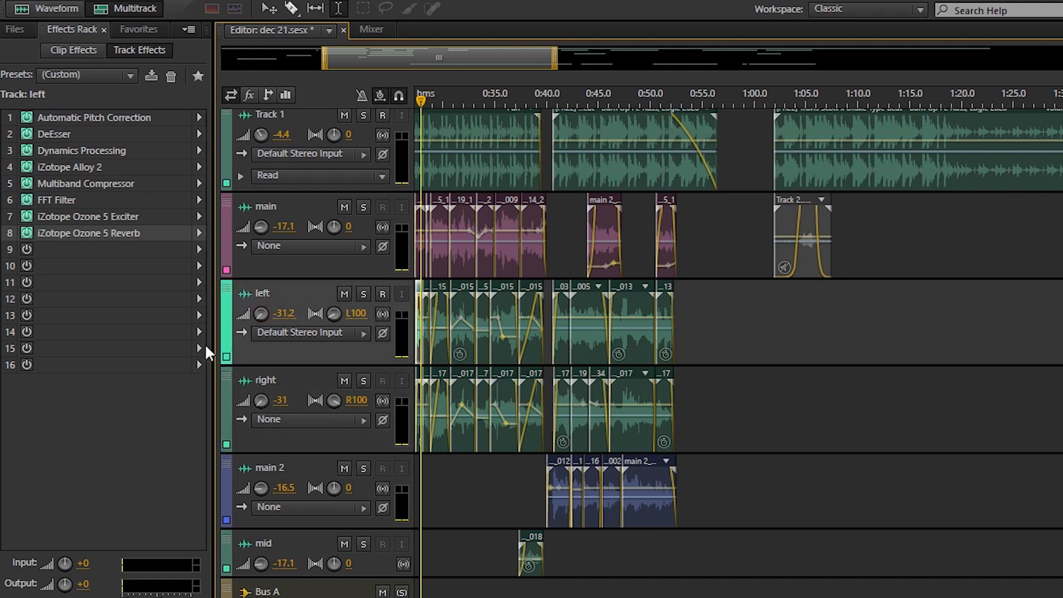
left_click(238, 205)
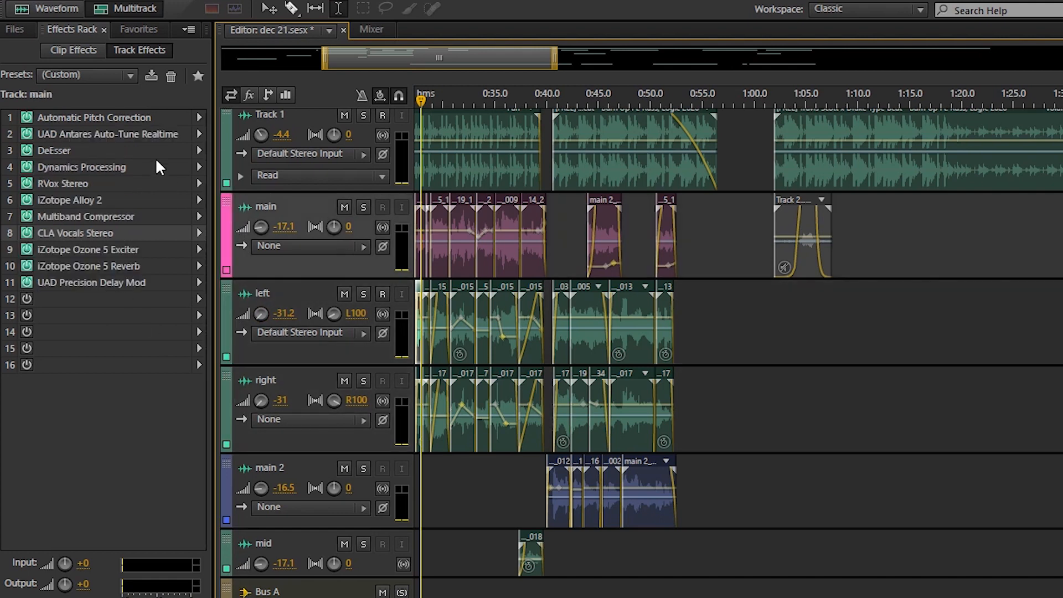
left_click(131, 132)
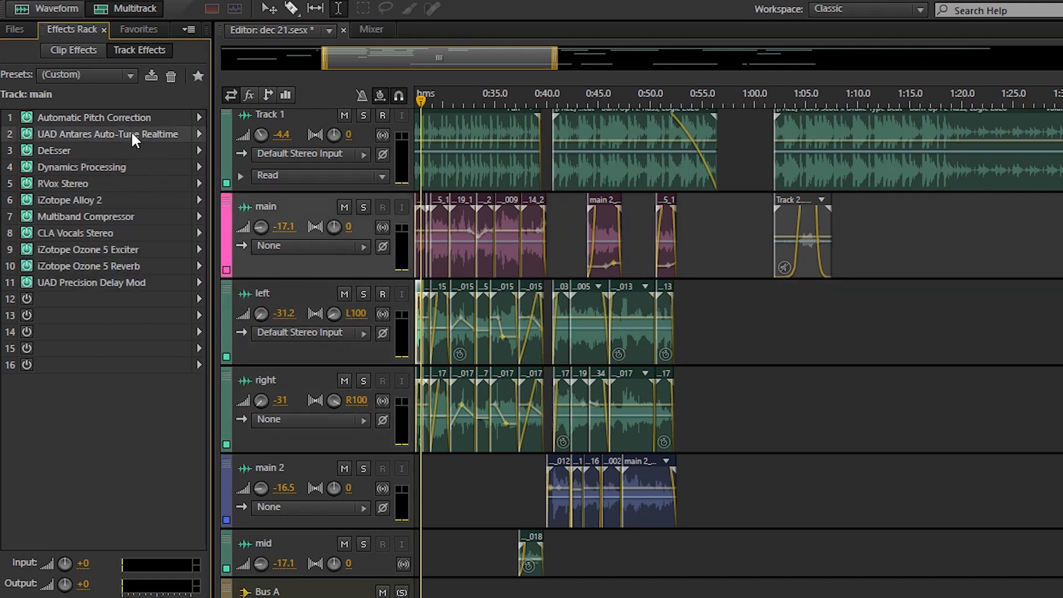
left_click(81, 183)
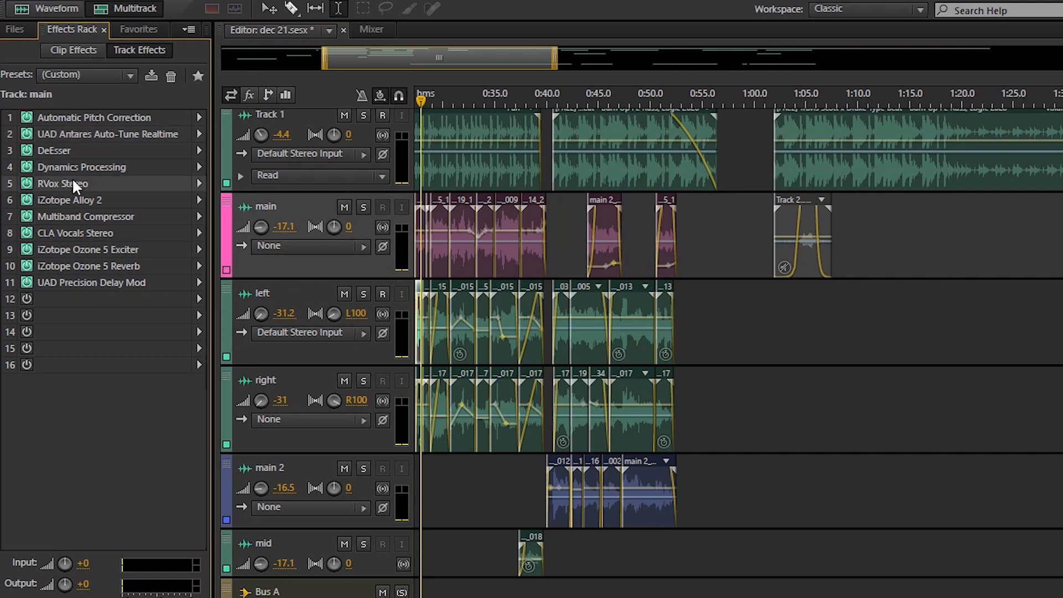
left_click(59, 233)
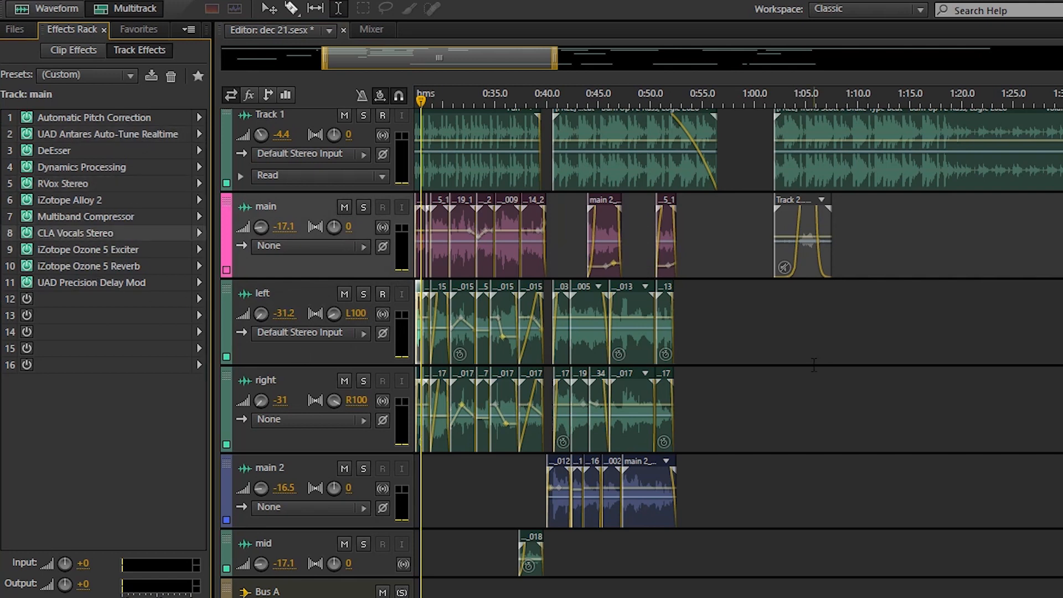
Open the left track's iZotope Ozone 5 Reverb, try the Plate mode and return it to Room.
left_click(242, 293)
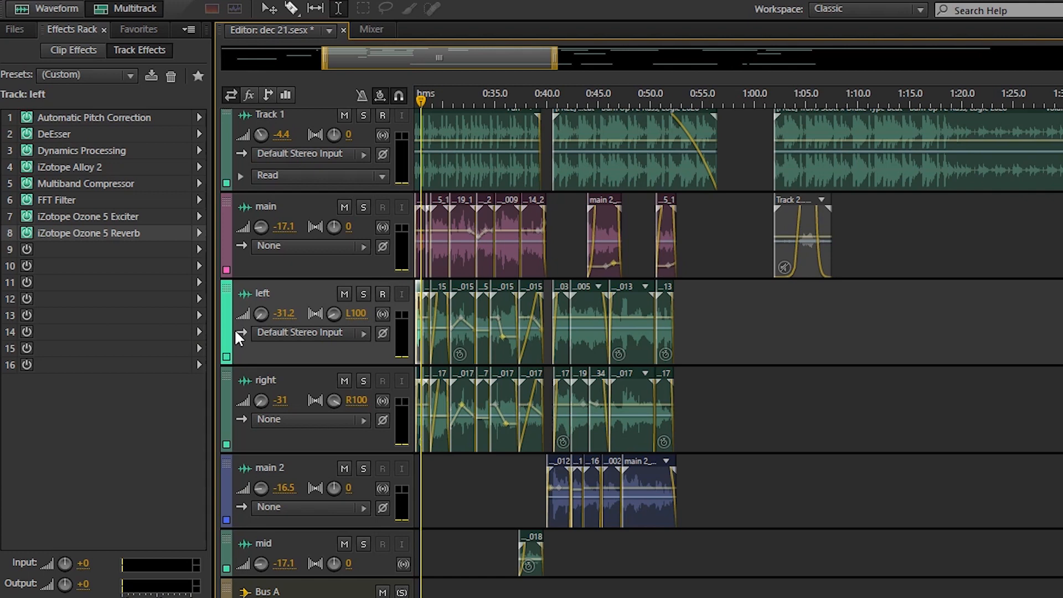
double_click(74, 231)
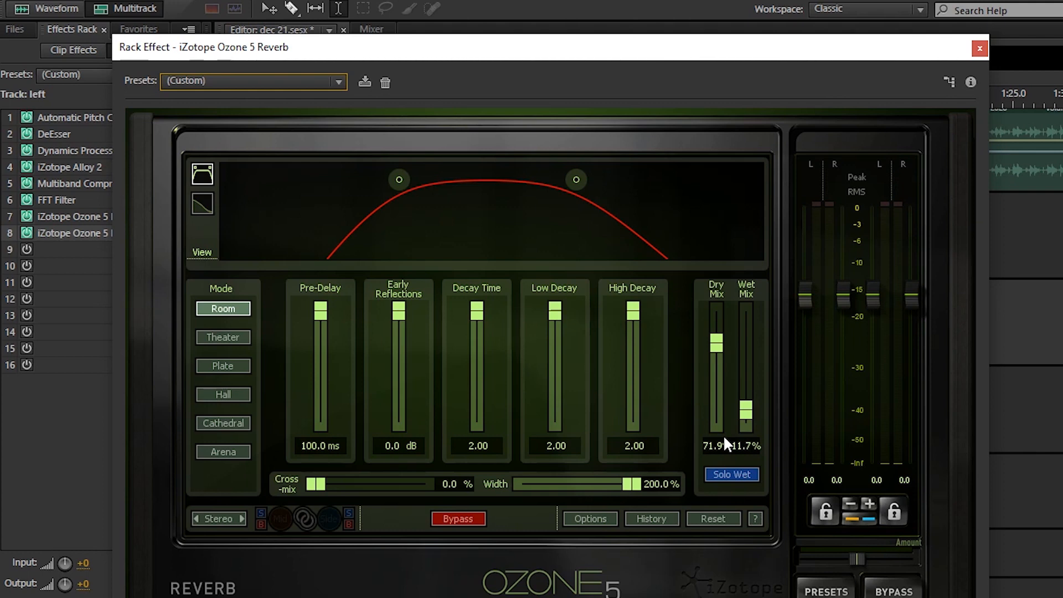
left_click(232, 368)
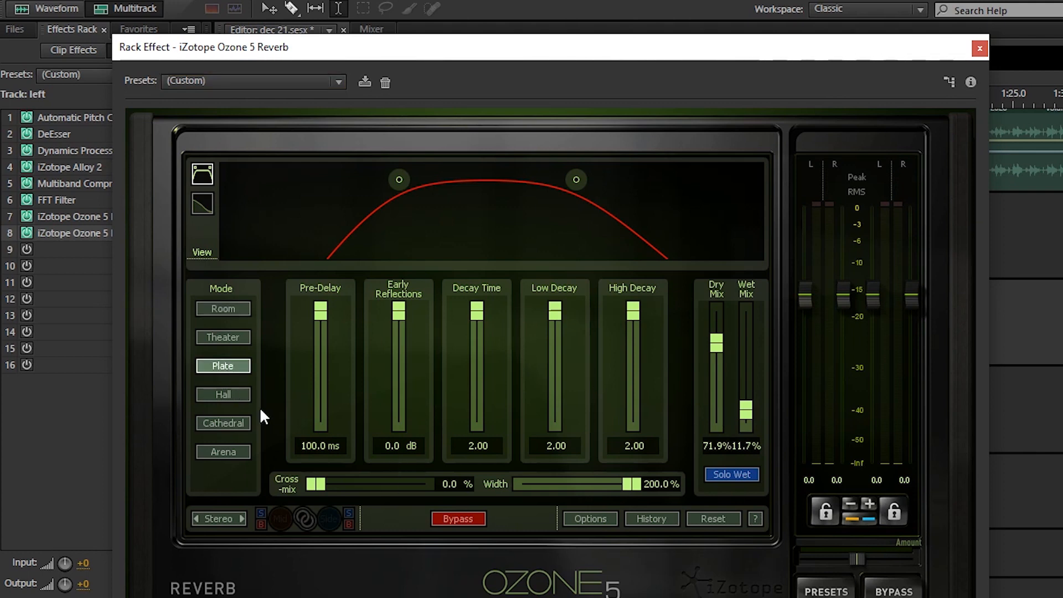
left_click(227, 312)
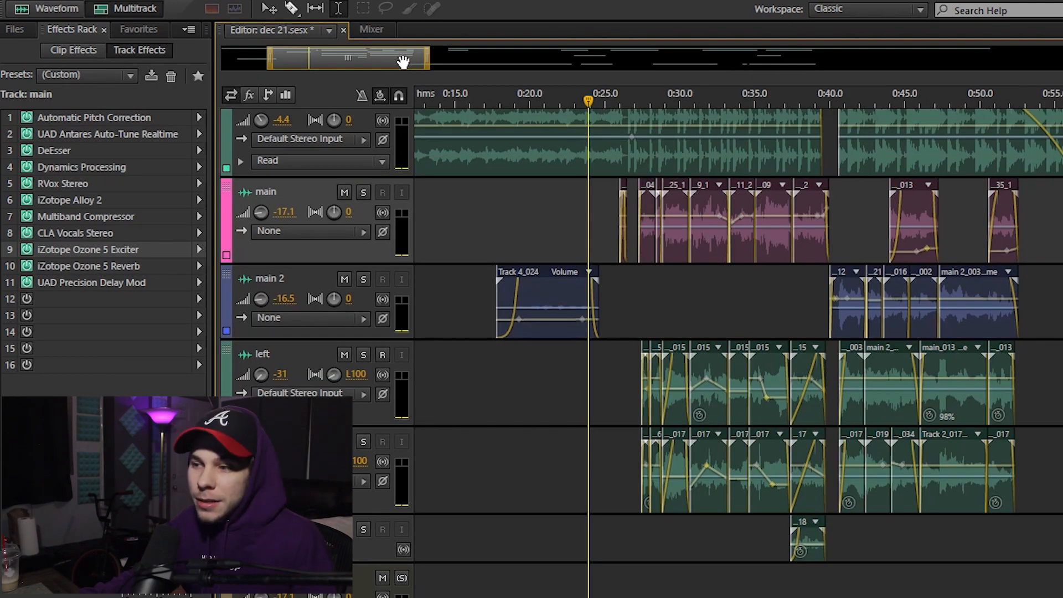
Play the POSTYYYY X KELLI.wav mixdown from about 14 seconds in the waveform editor.
mouse_move(429, 61)
left_mouse_down()
mouse_move(472, 61)
mouse_move(427, 61)
left_mouse_up()
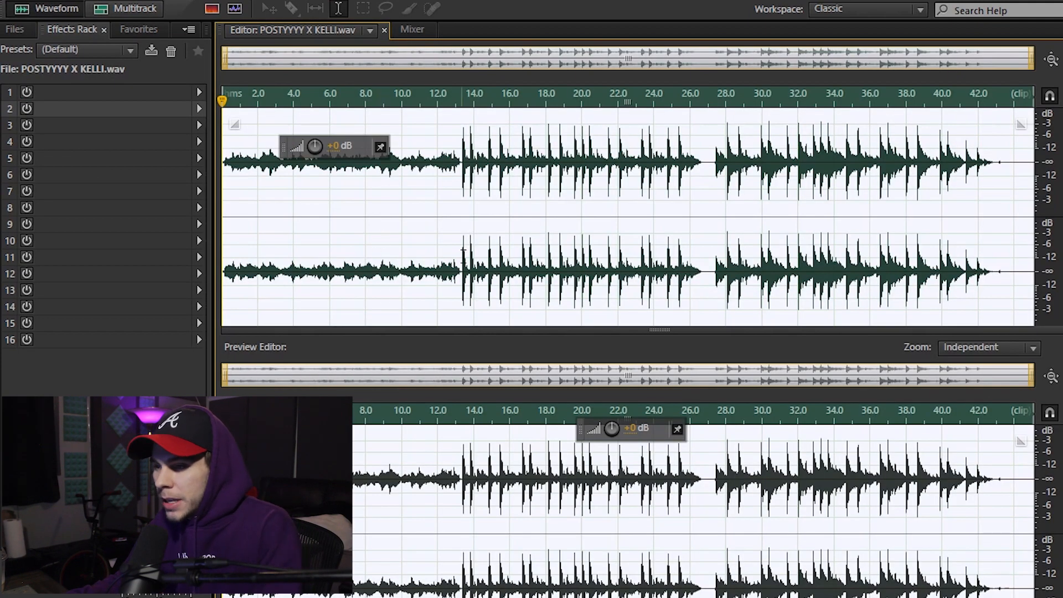
left_click(473, 271)
key("space")
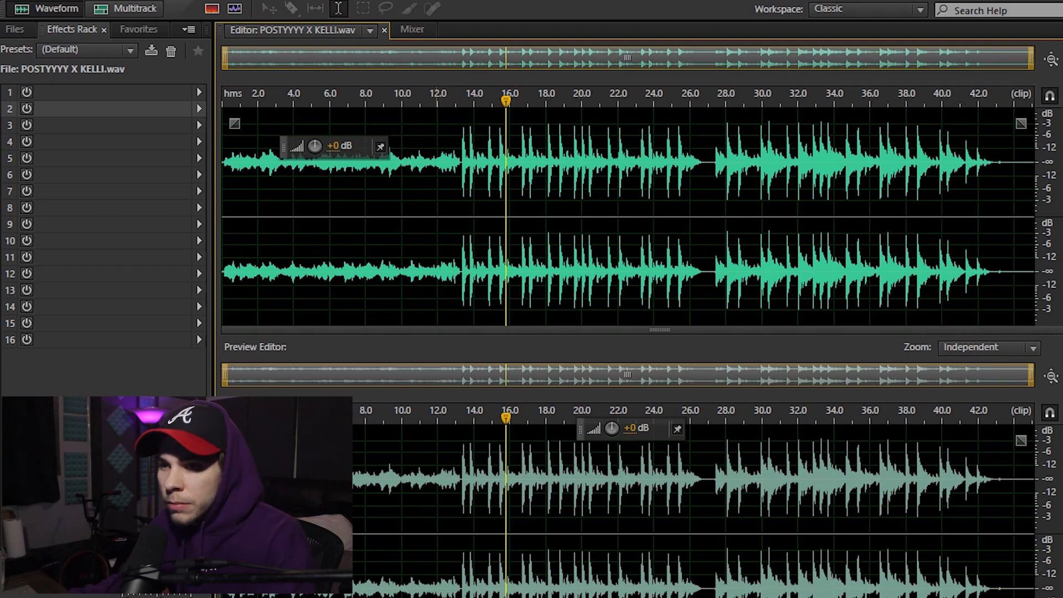
Open the iZotope Ozone 5 mastering effect for POSTYYYY X KELLI.wav and close its Preset Manager.
left_click(169, 2)
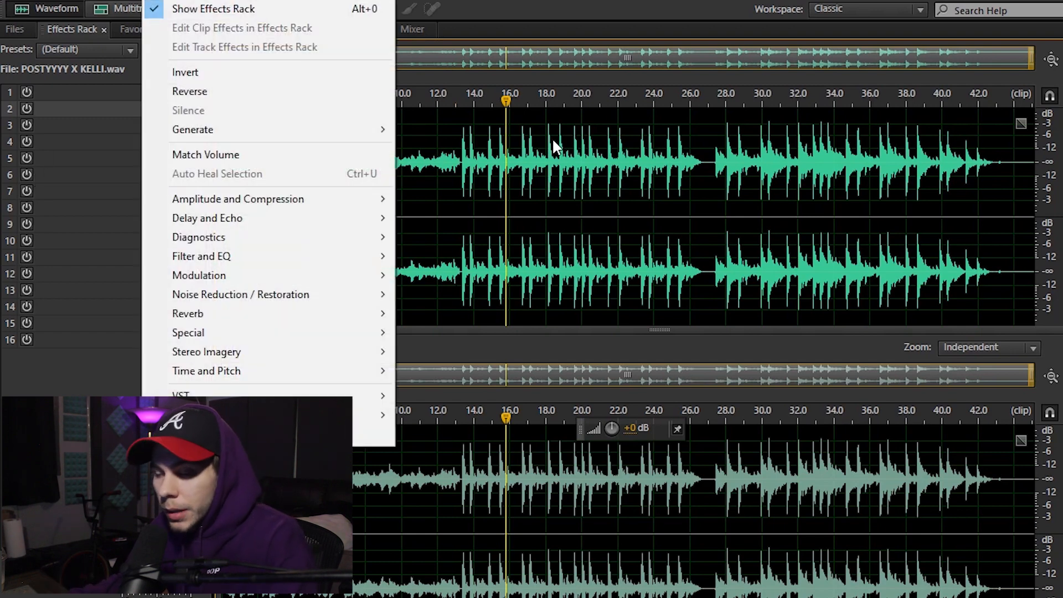
mouse_move(368, 415)
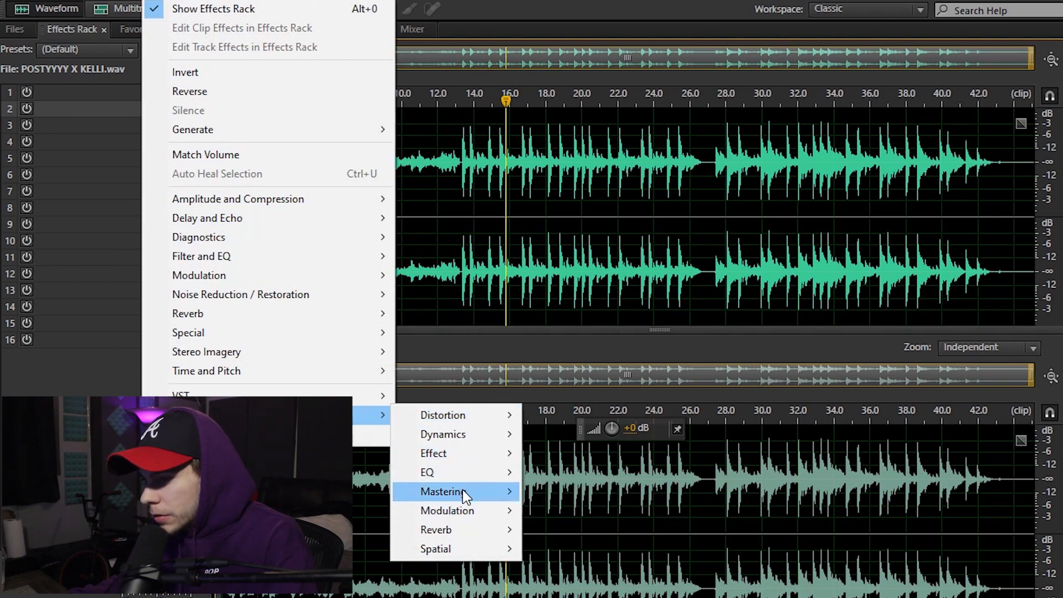
mouse_move(463, 492)
mouse_move(633, 490)
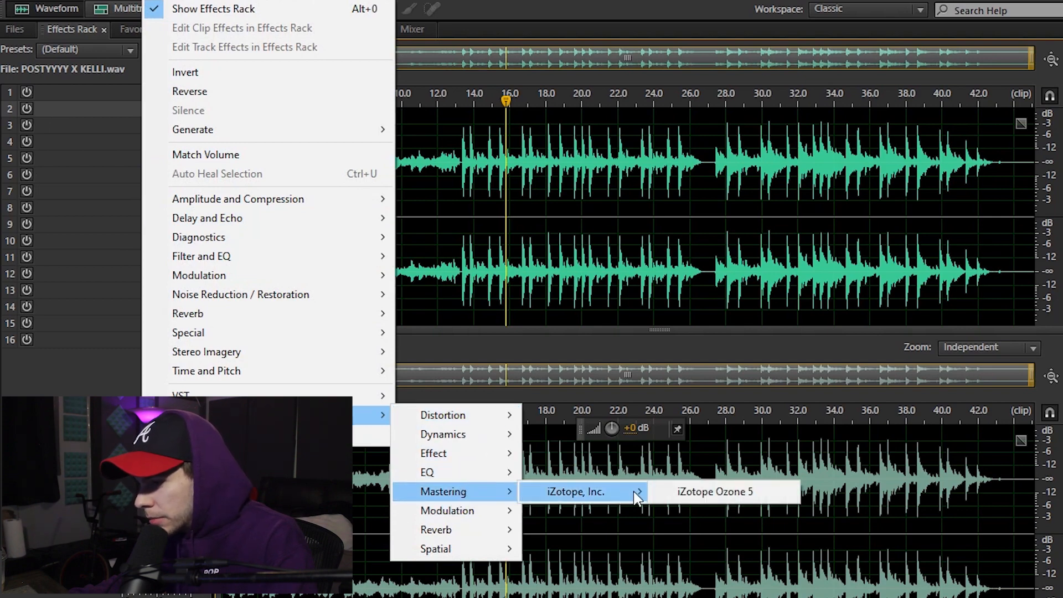
left_click(723, 490)
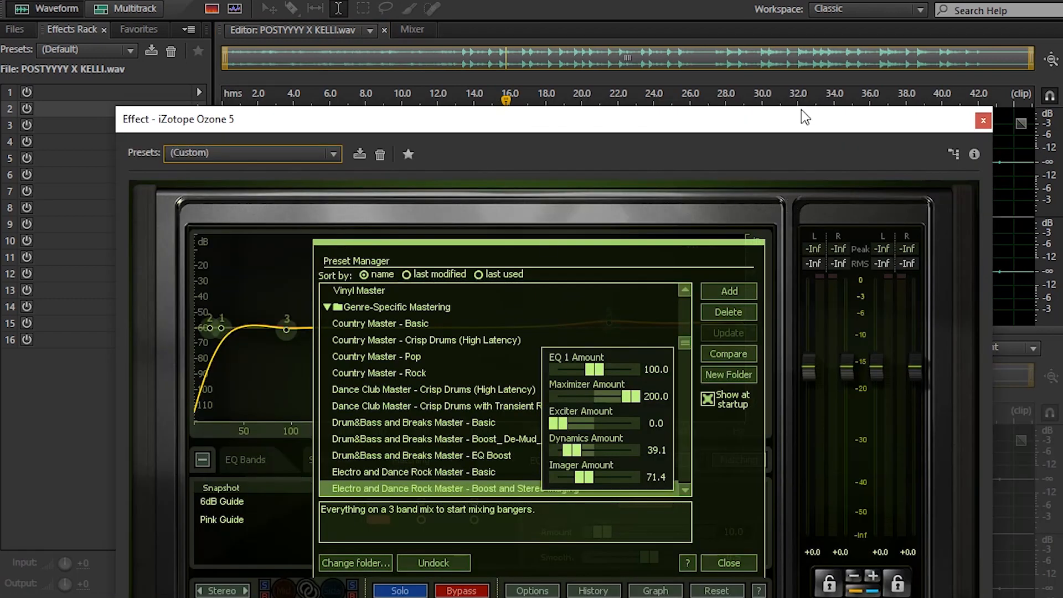
left_click_drag(722, 109, 779, 15)
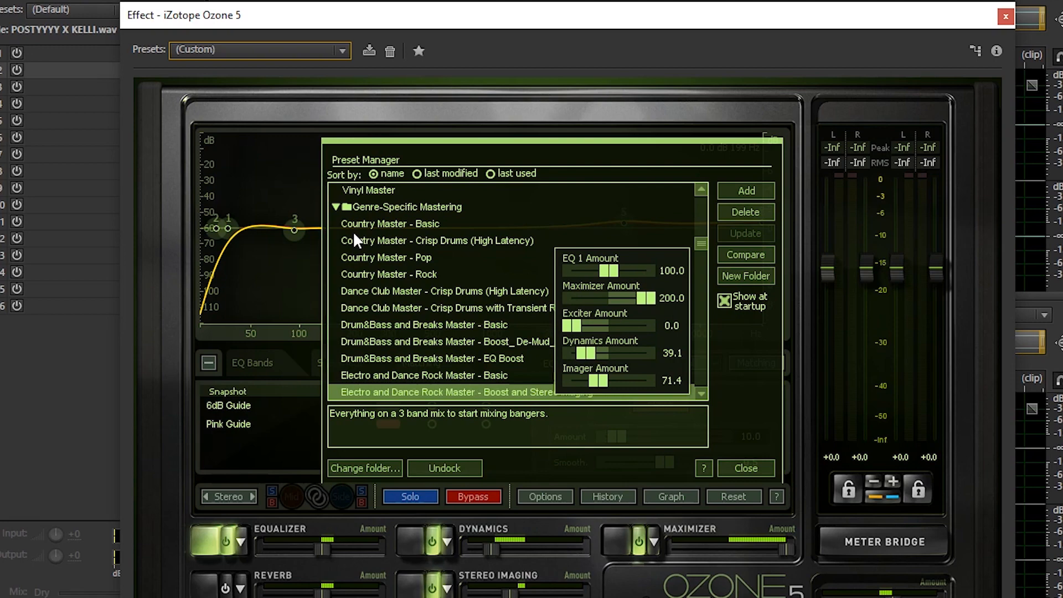
left_click(761, 470)
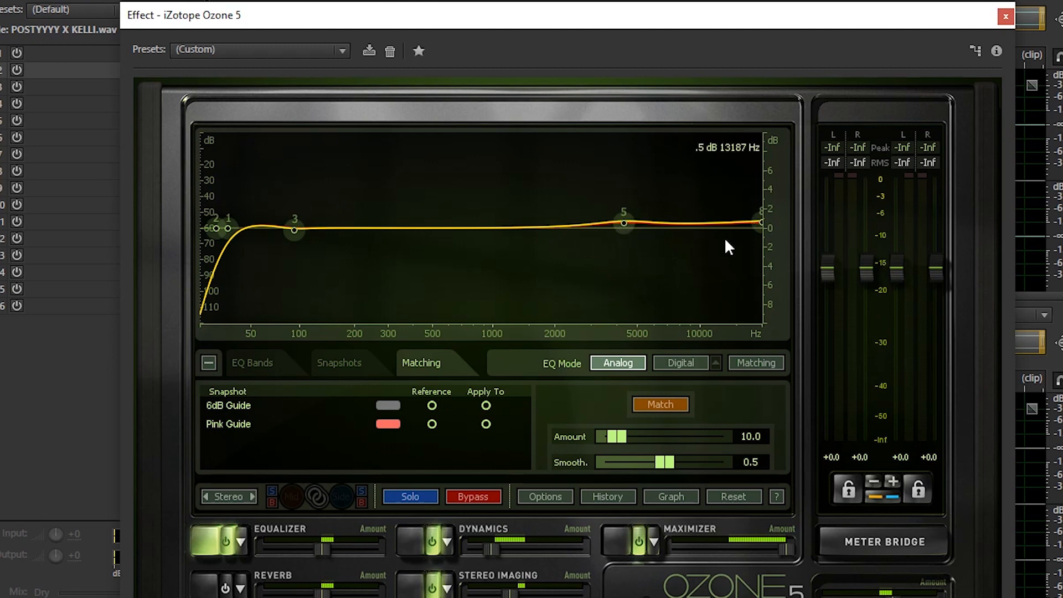
Review Ozone 5's Dynamics, Stereo Imaging, Harmonic Exciter and Maximizer modules.
left_click(417, 542)
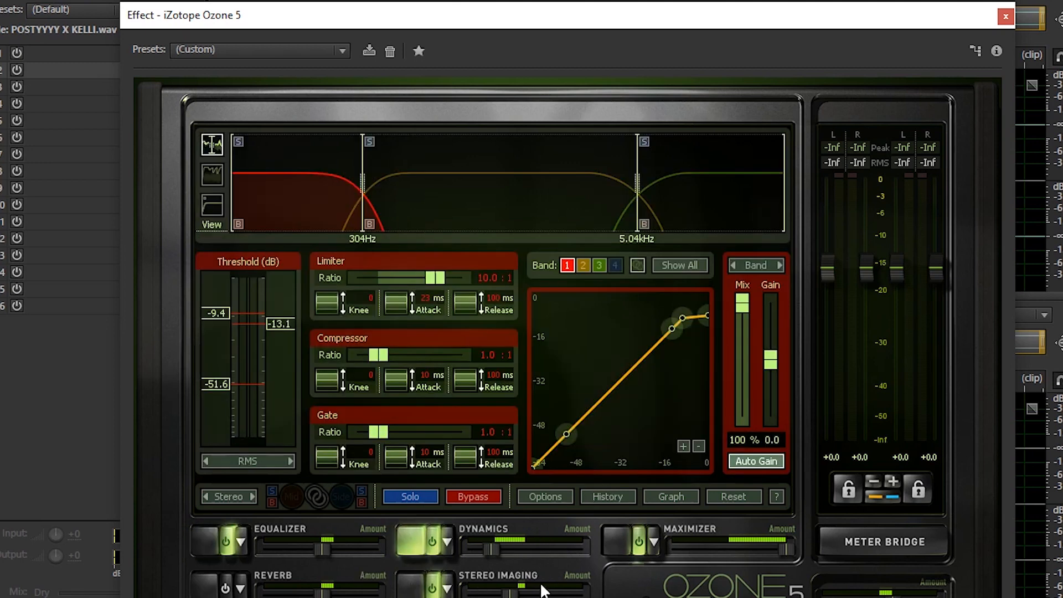
left_click(420, 590)
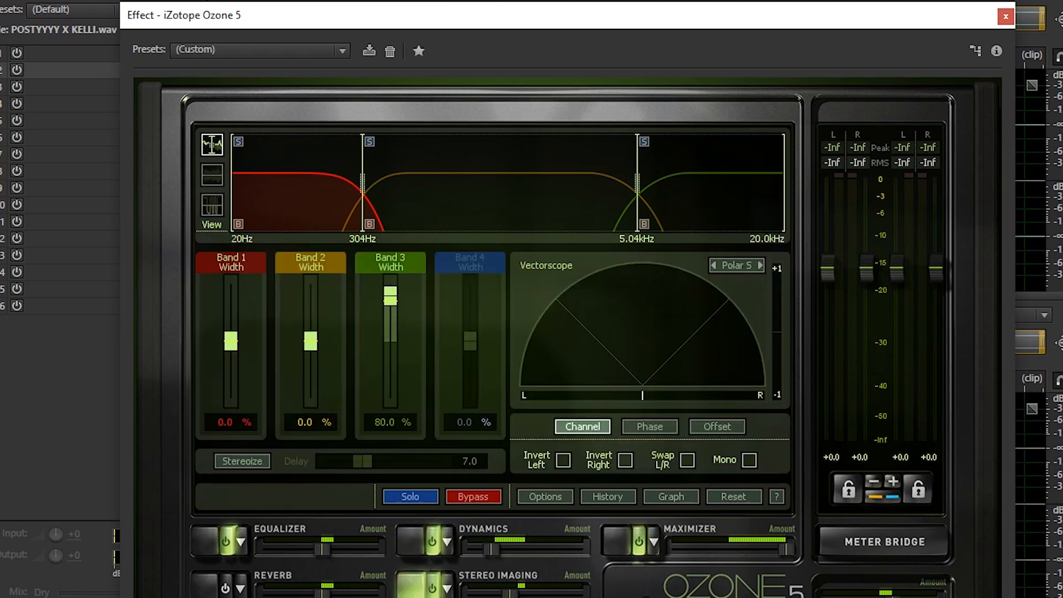
left_click(211, 597)
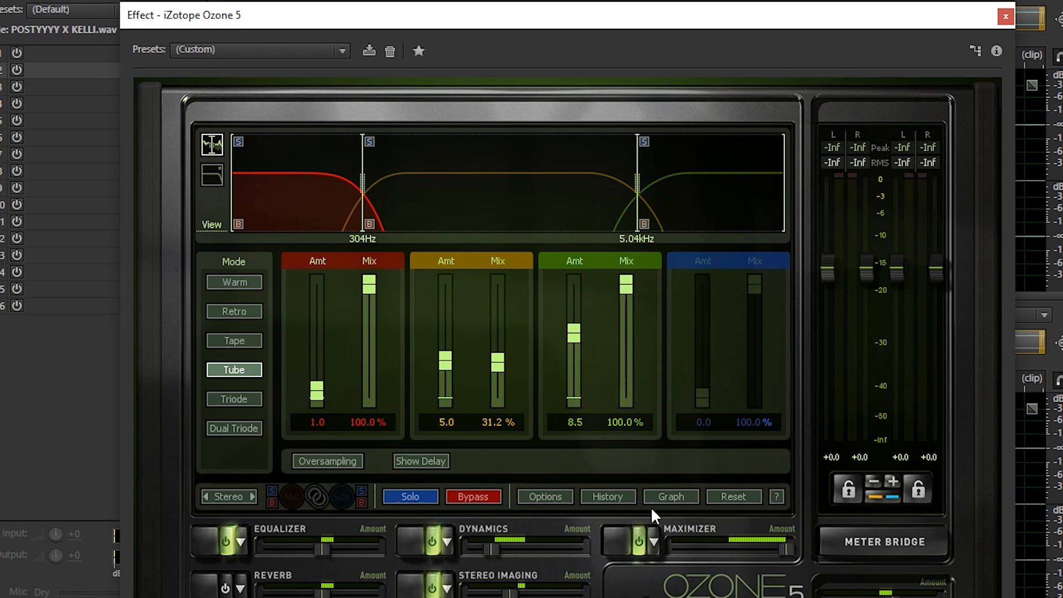
left_click(615, 538)
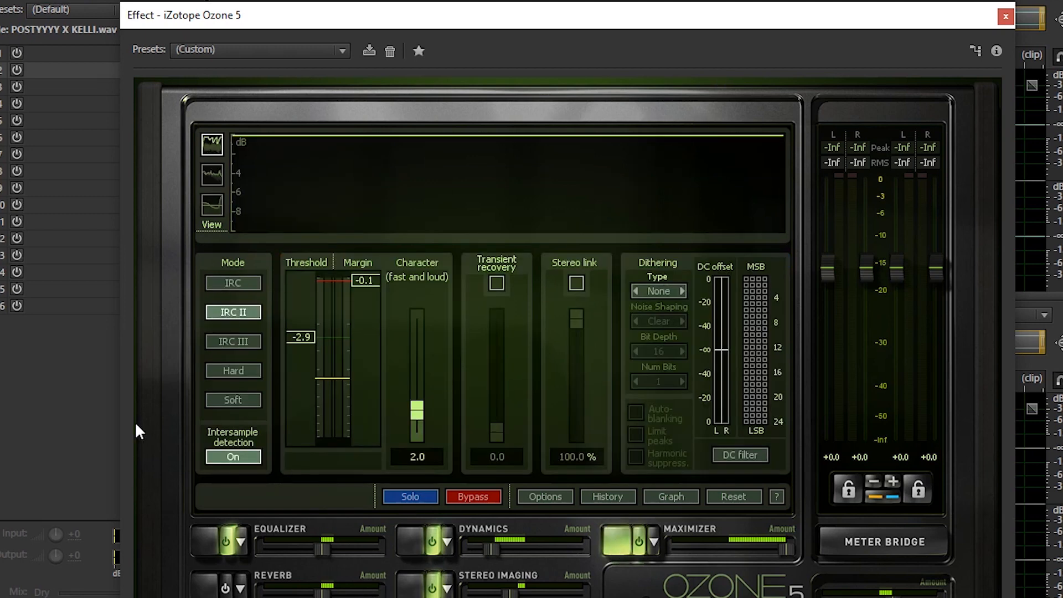
Play the mixdown from about 13 seconds twice through Ozone 5, watching the Maximizer's gain reduction and level meters.
left_click_drag(546, 25, 541, 221)
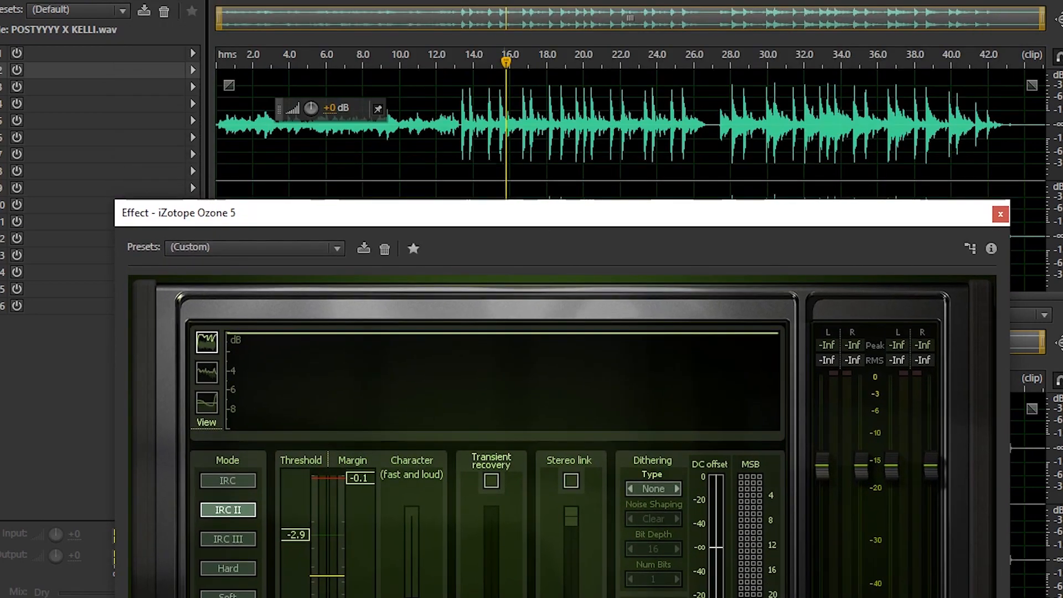
left_click(459, 69)
left_click_drag(499, 221, 530, 3)
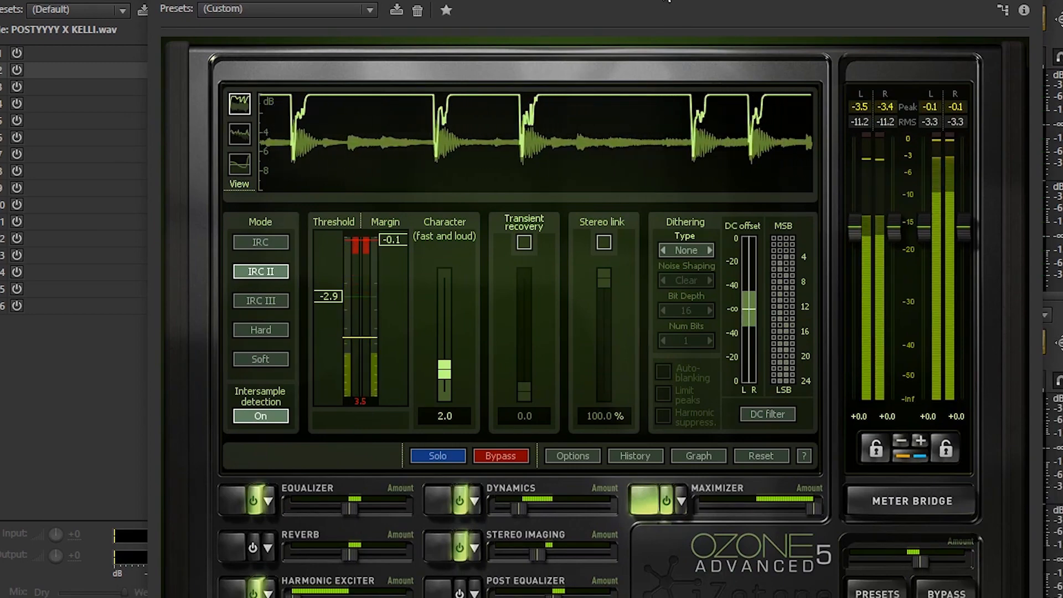
left_click_drag(667, 0, 653, 217)
left_click(450, 62)
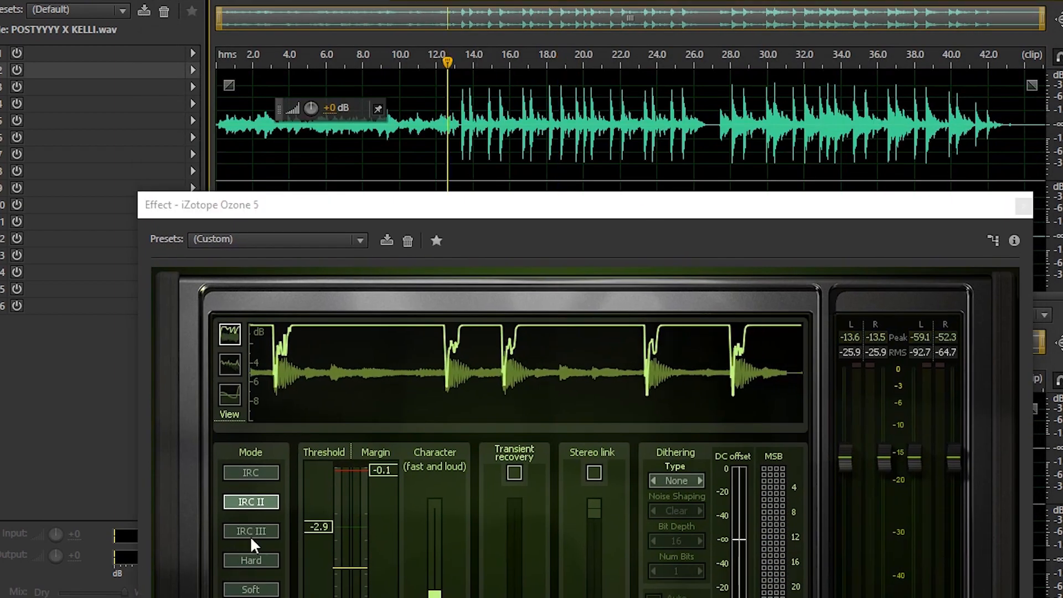
left_click_drag(502, 218, 519, 78)
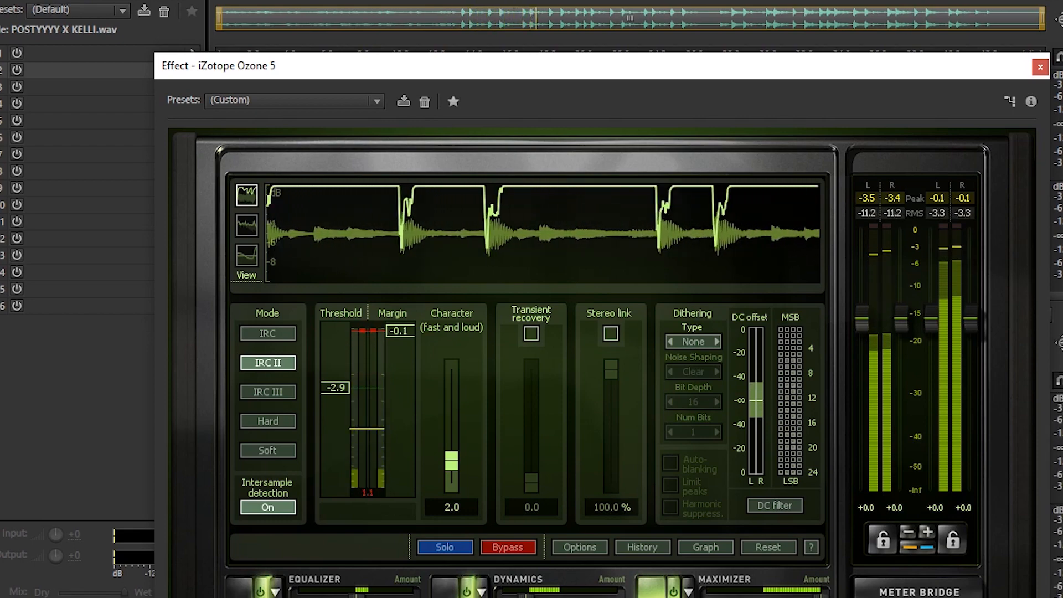
key("space")
left_click_drag(519, 67, 516, 0)
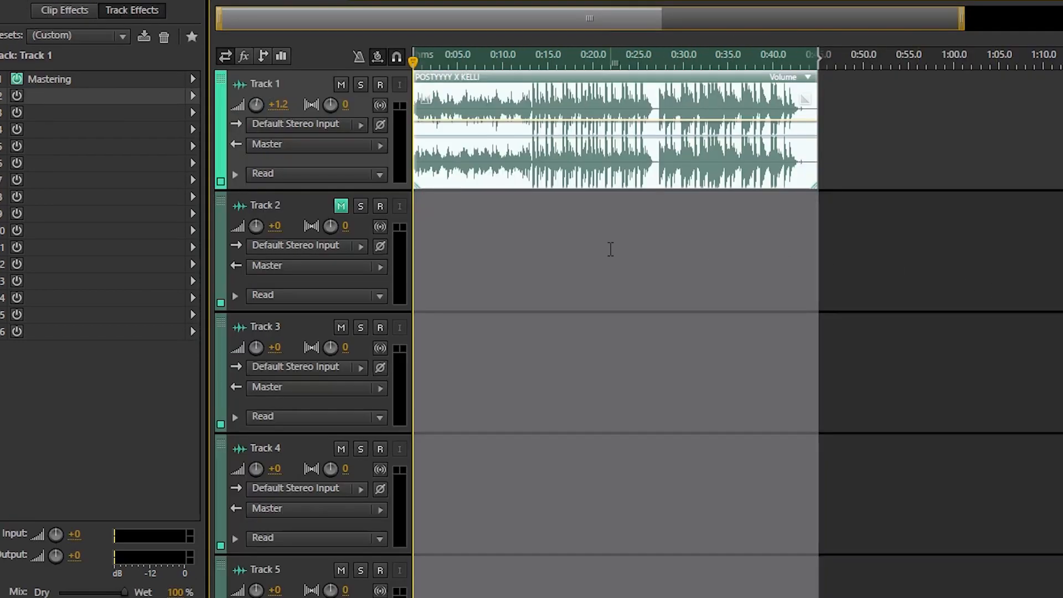
Open Track 1's Mastering rack effect to review its equalizer, widener and output gain settings.
left_click(556, 202)
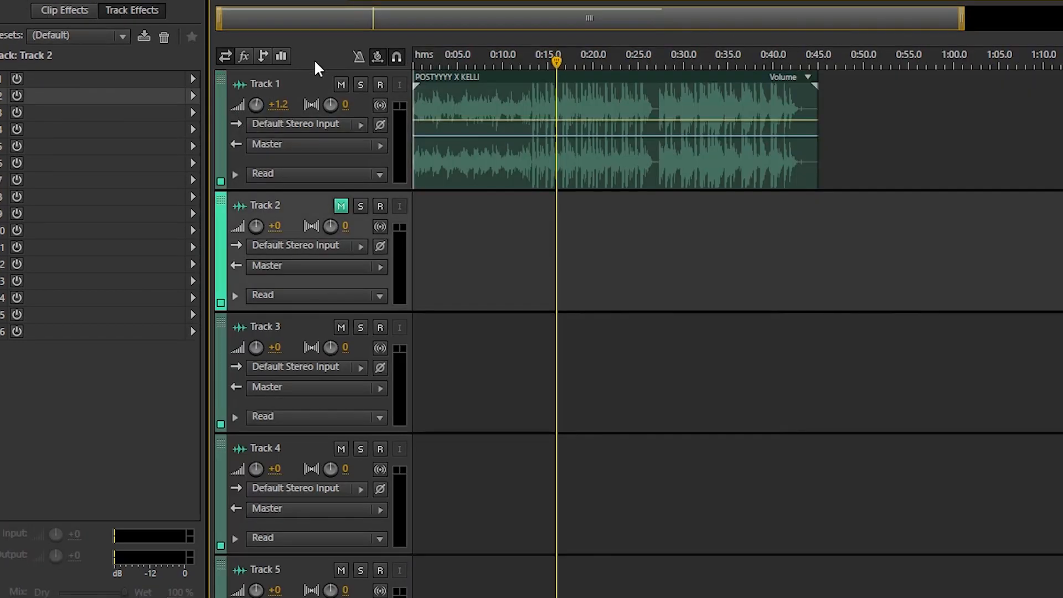
left_click(299, 90)
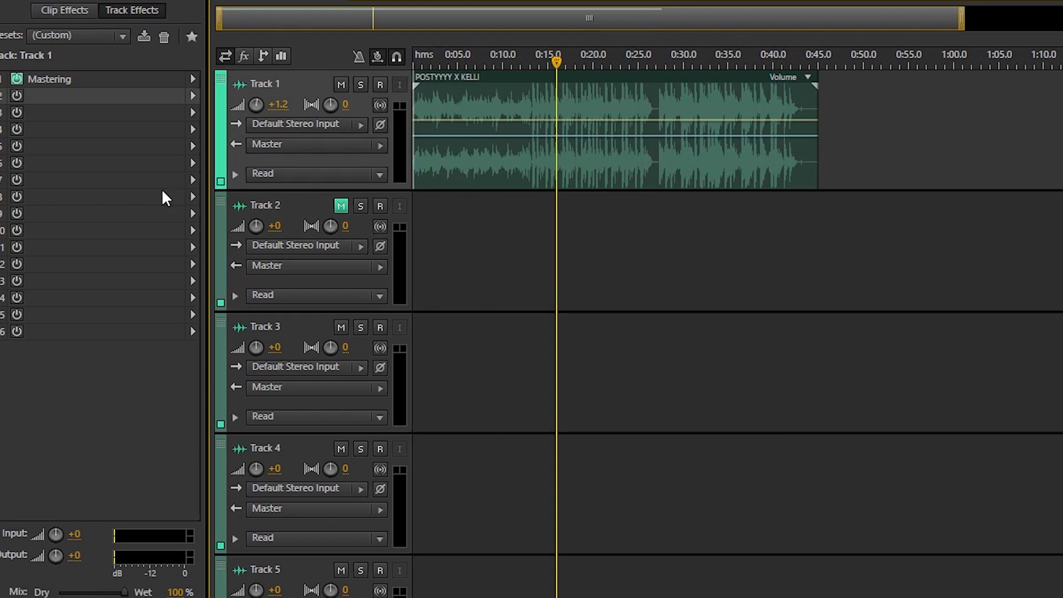
double_click(116, 79)
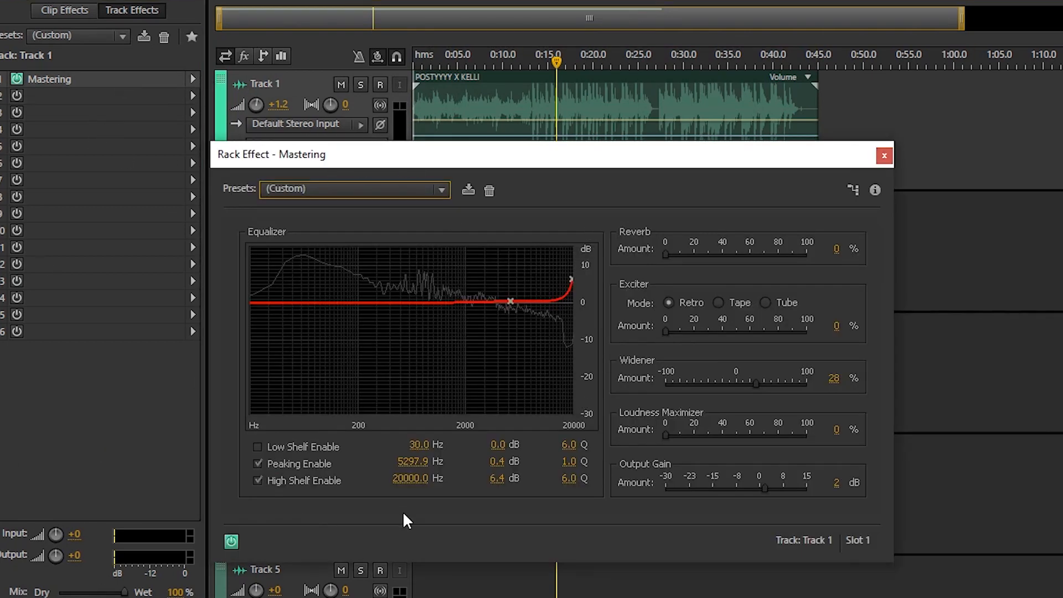
Locate the Mastering effect in the Special effects category without adding it, and close Track 1's Mastering settings.
left_click(152, 1)
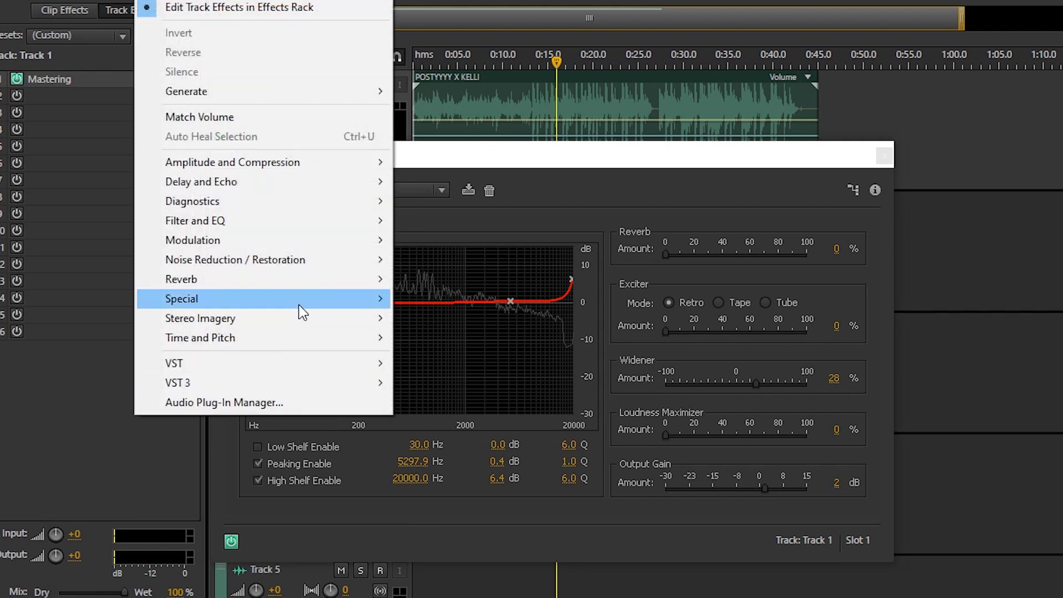
mouse_move(300, 304)
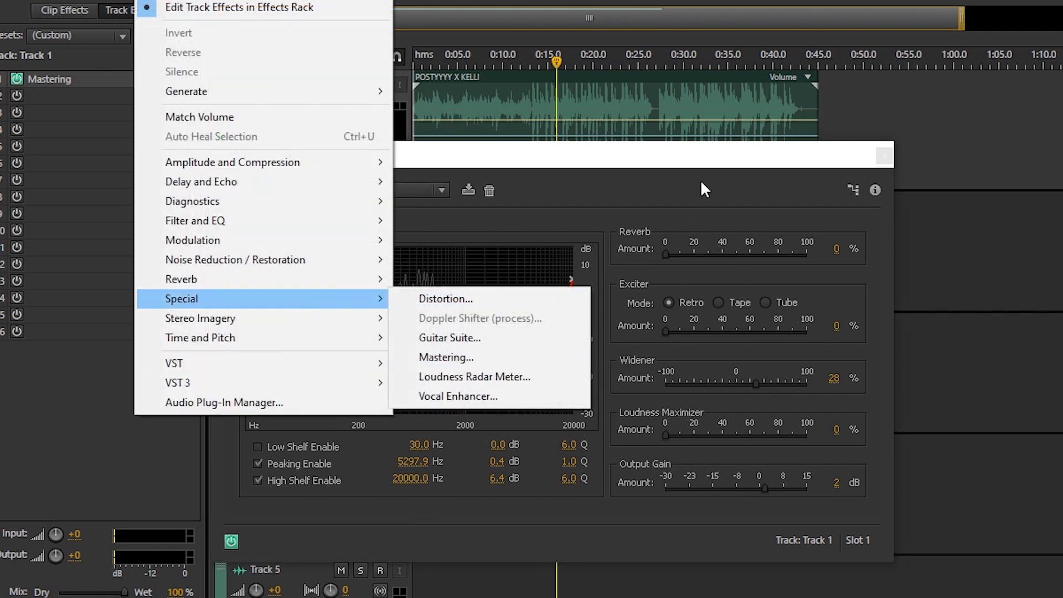
left_click(684, 167)
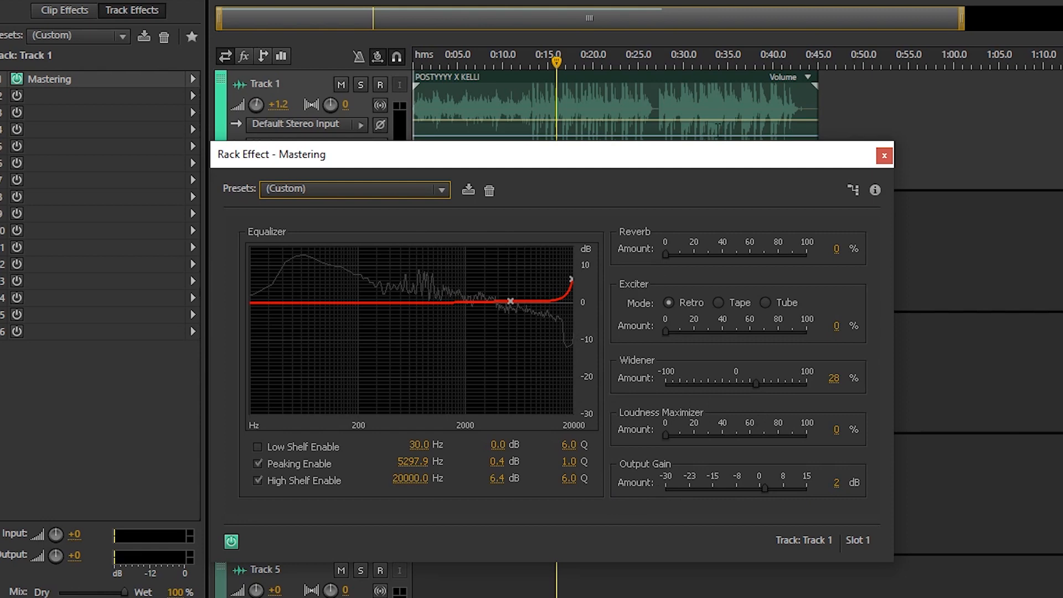
left_click(883, 155)
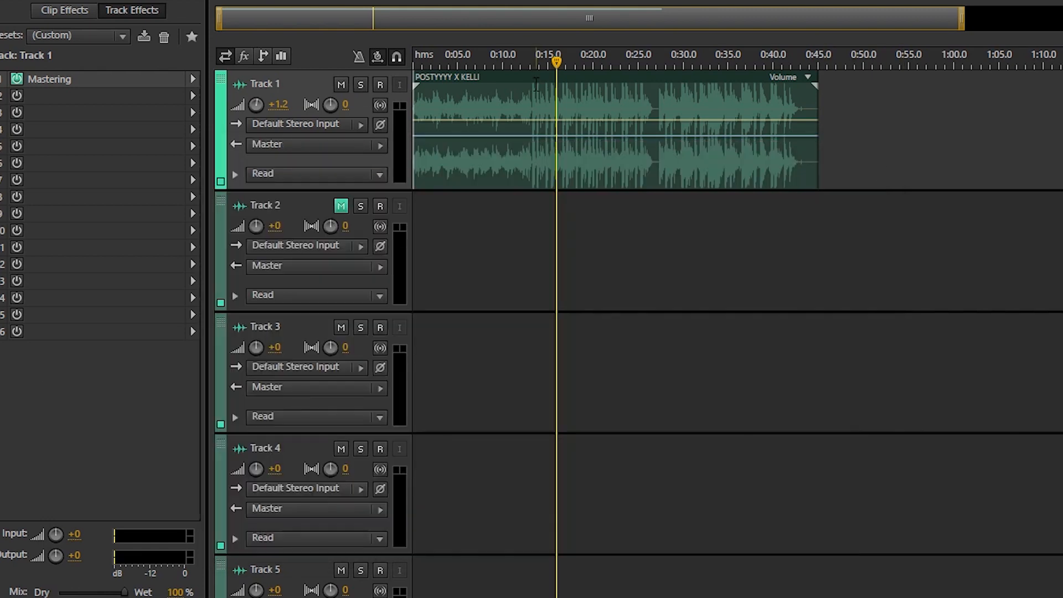